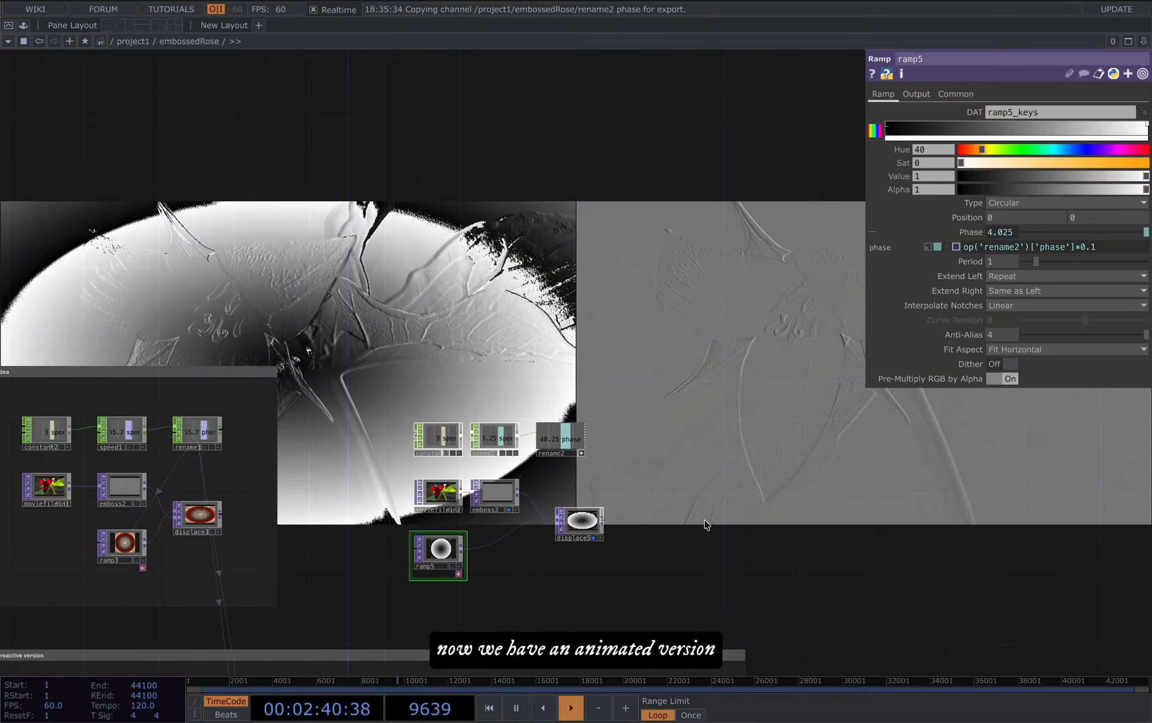
Step: Paste a copy of ramp5 below the original and turn a new light-grey key in ramp5's gradient orange with saturation 0.935
{"action": "left_click_drag", "start_coordinate": [705, 521], "coordinate": [677, 521]}
{"action": "left_click_drag", "start_coordinate": [708, 465], "coordinate": [725, 412]}
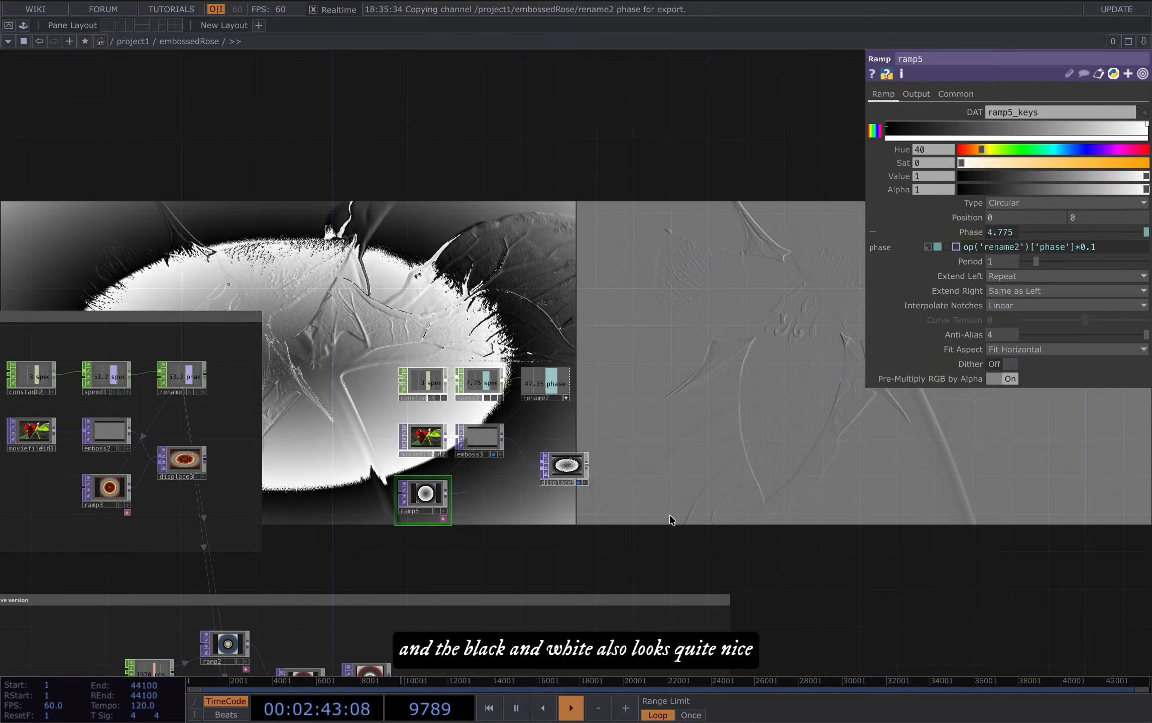
{"action": "left_click_drag", "start_coordinate": [670, 522], "coordinate": [532, 504]}
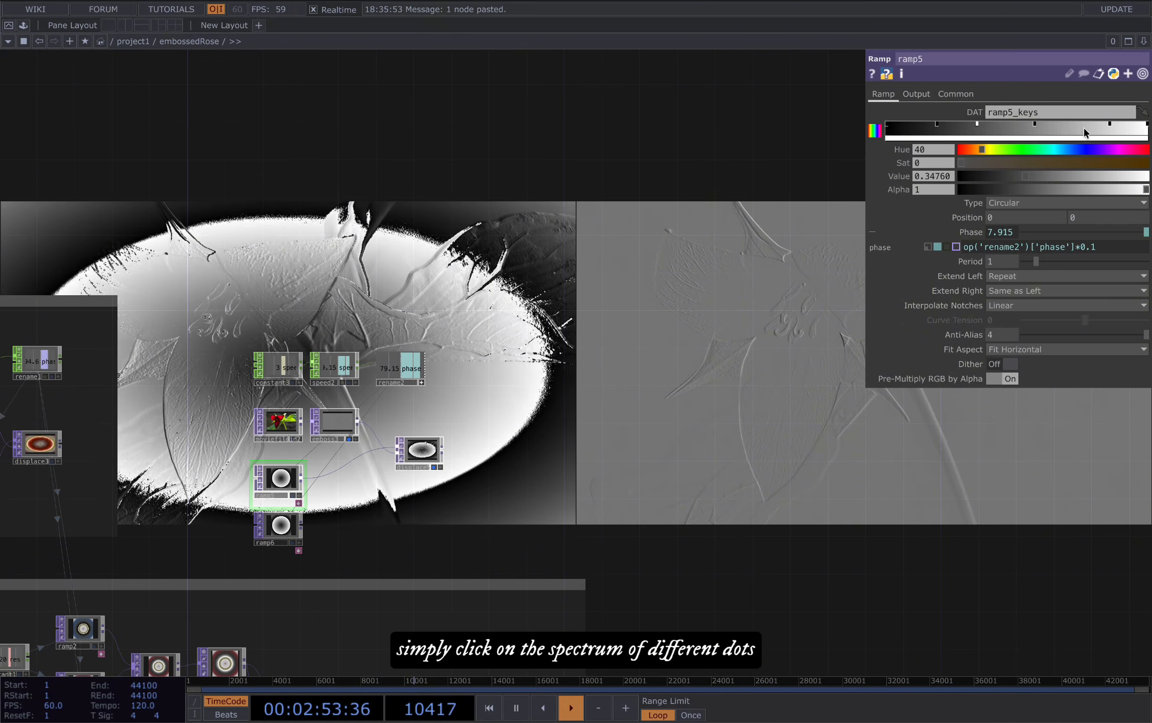
{"action": "left_click", "coordinate": [1071, 125]}
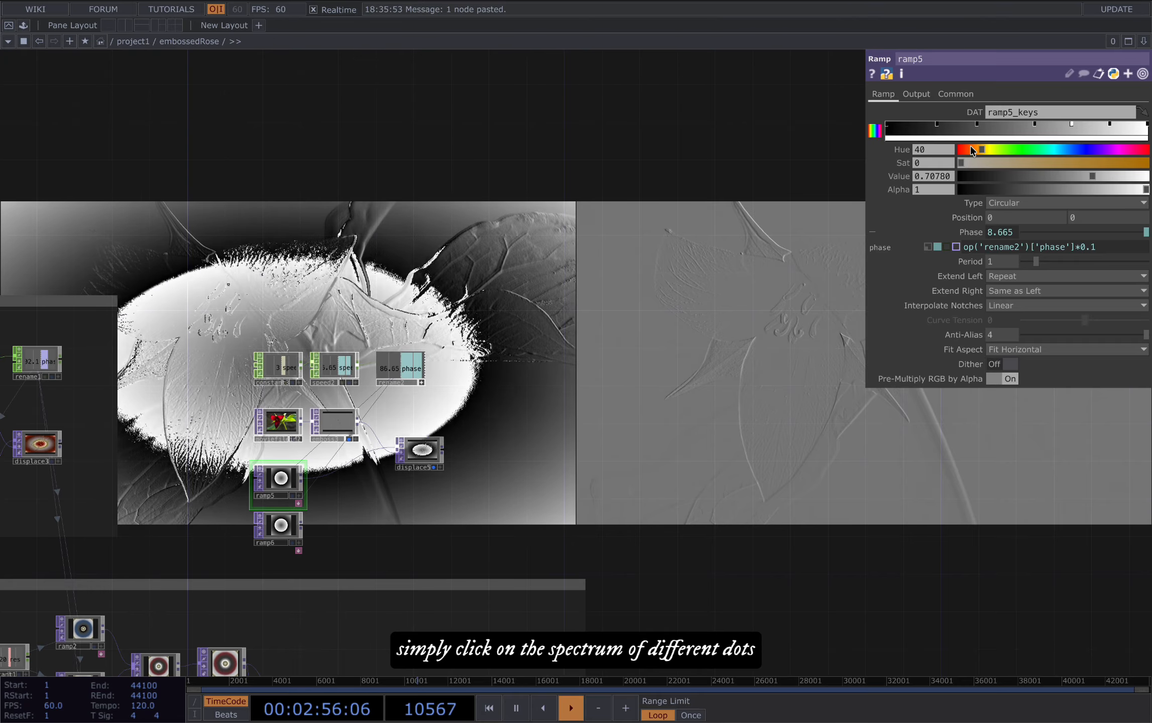
{"action": "left_click_drag", "start_coordinate": [961, 163], "coordinate": [1134, 163]}
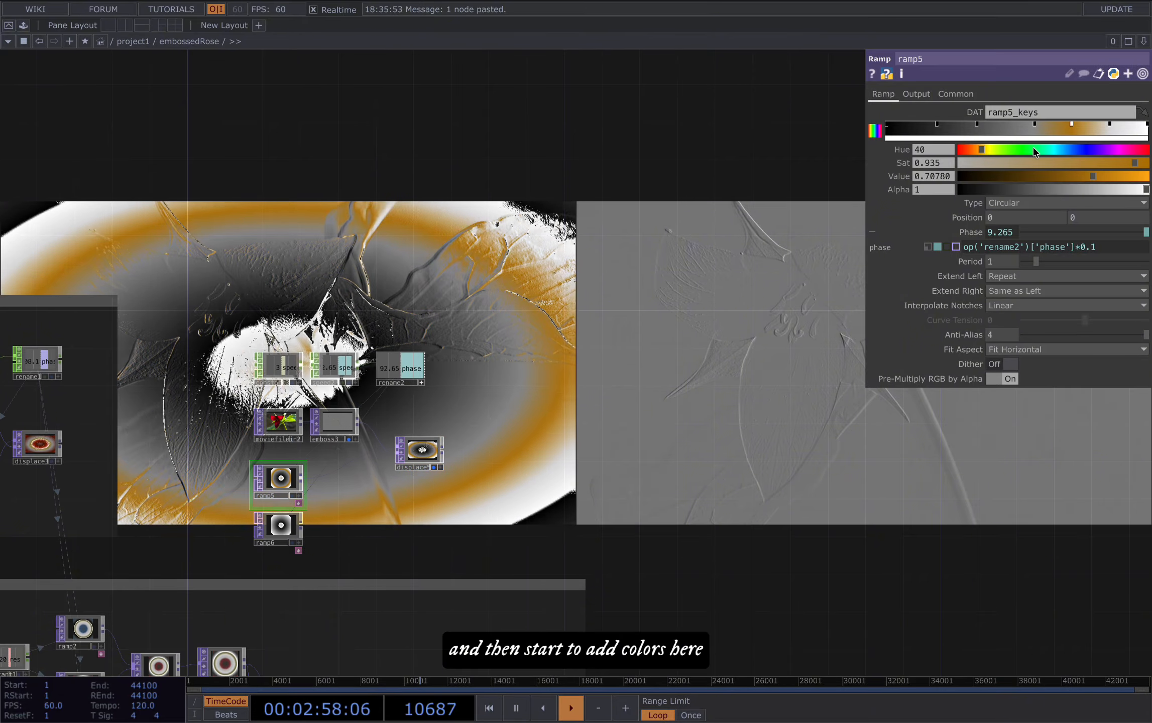
Step: Recolour the other keys of ramp5's gradient with reddish-brown and yellow tones, and make the first key blue
{"action": "left_click", "coordinate": [977, 125]}
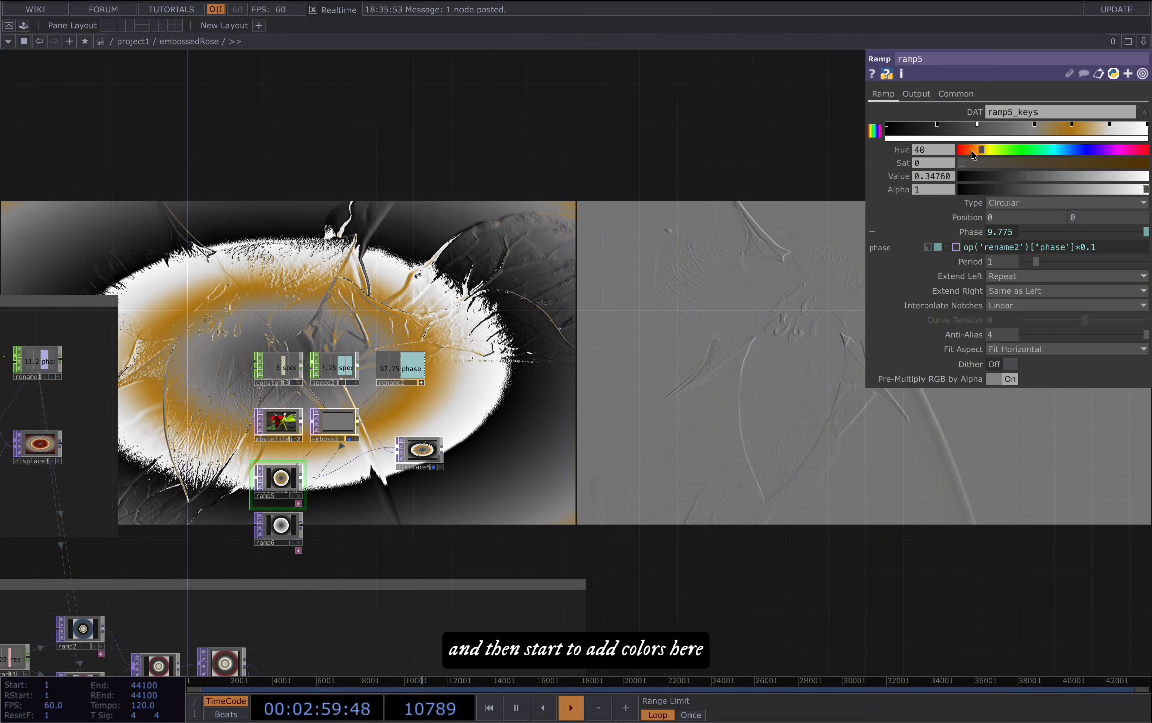
{"action": "left_click_drag", "start_coordinate": [979, 150], "coordinate": [1076, 163]}
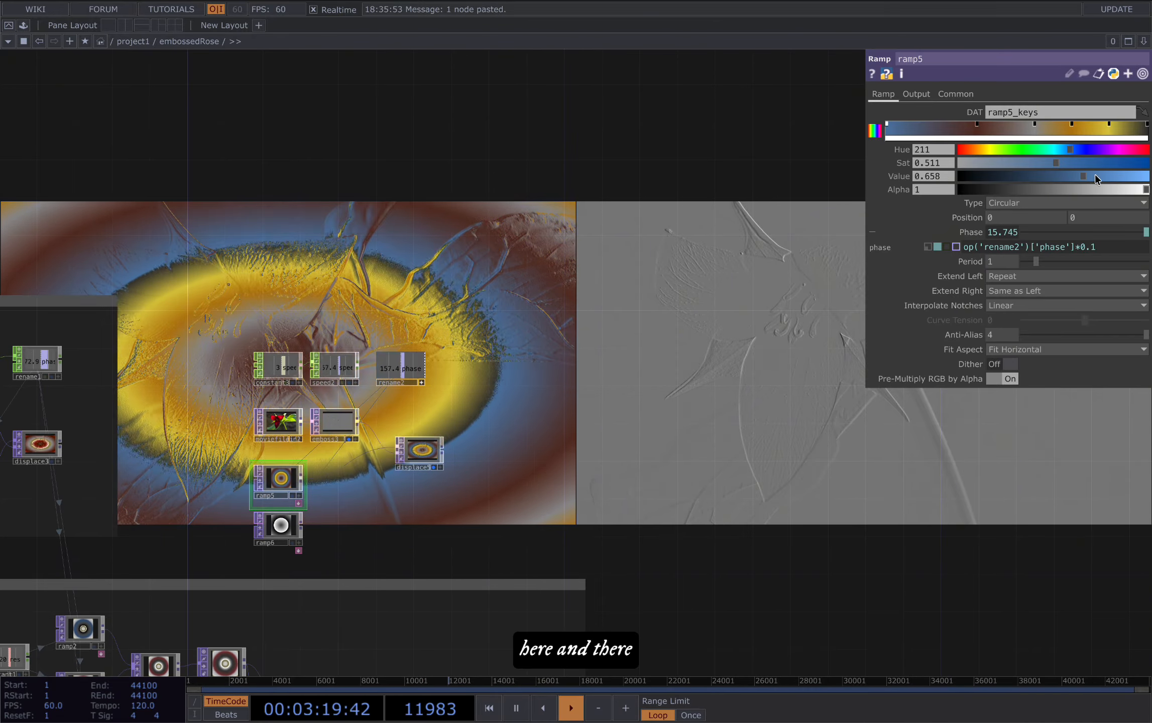
{"action": "left_click_drag", "start_coordinate": [1094, 174], "coordinate": [929, 166]}
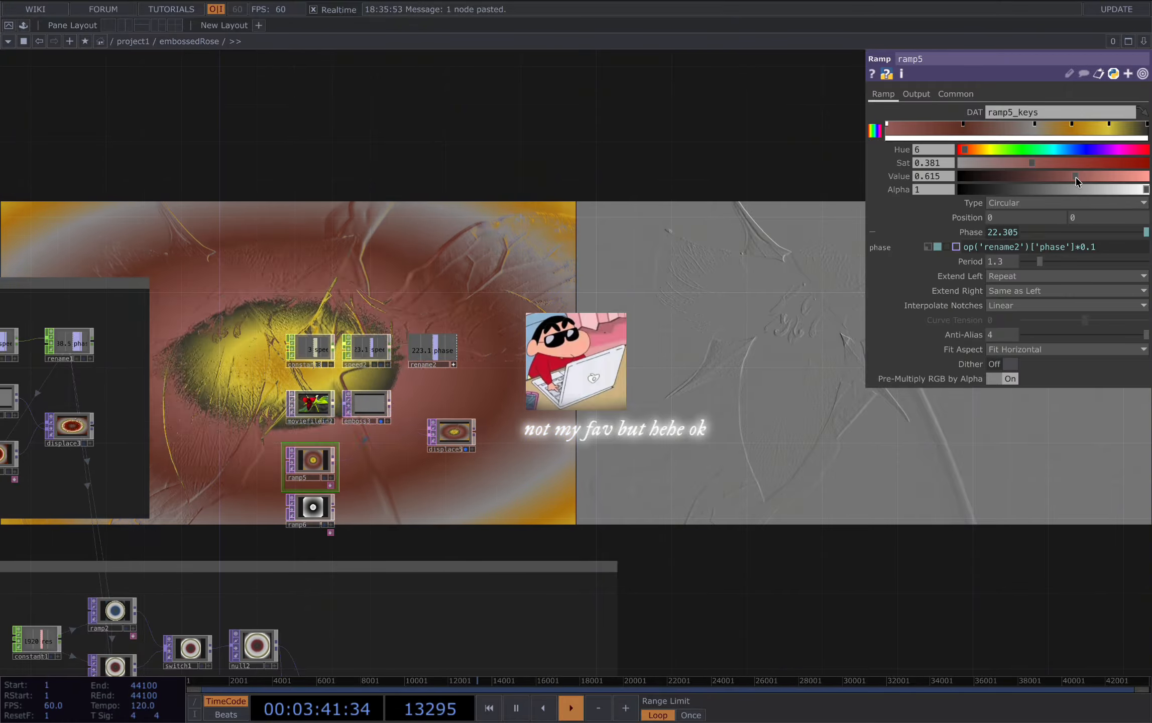
{"action": "left_click_drag", "start_coordinate": [1099, 176], "coordinate": [1042, 177]}
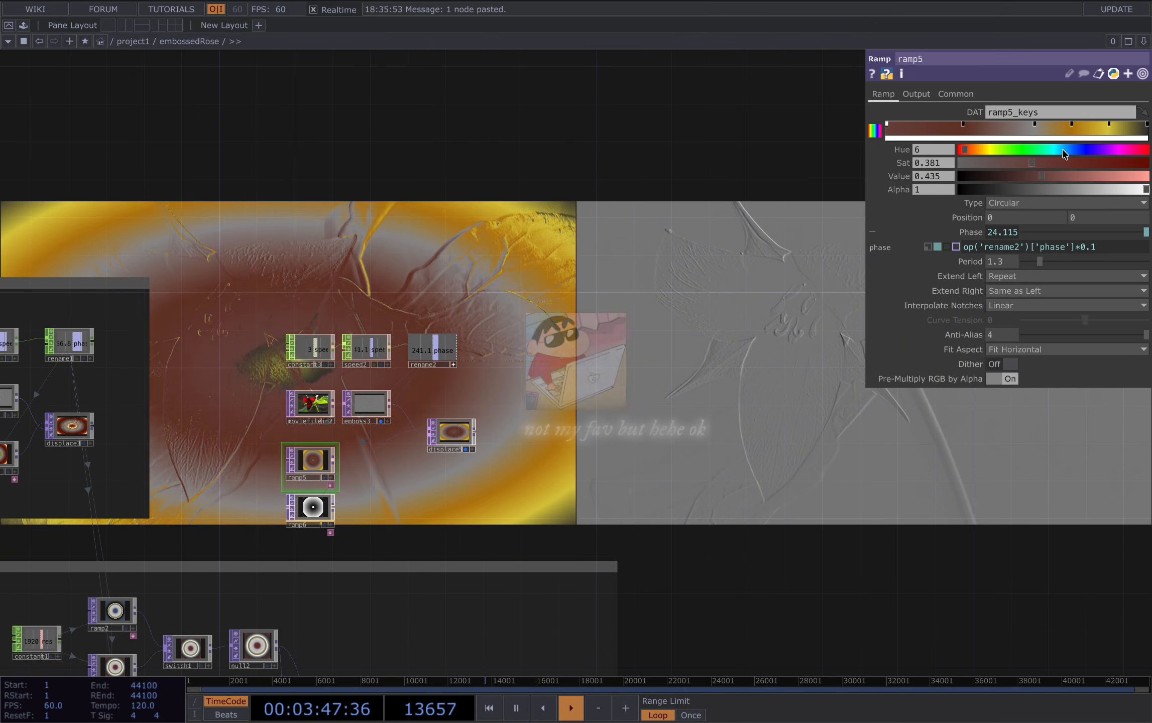
{"action": "left_click_drag", "start_coordinate": [1075, 178], "coordinate": [1076, 178]}
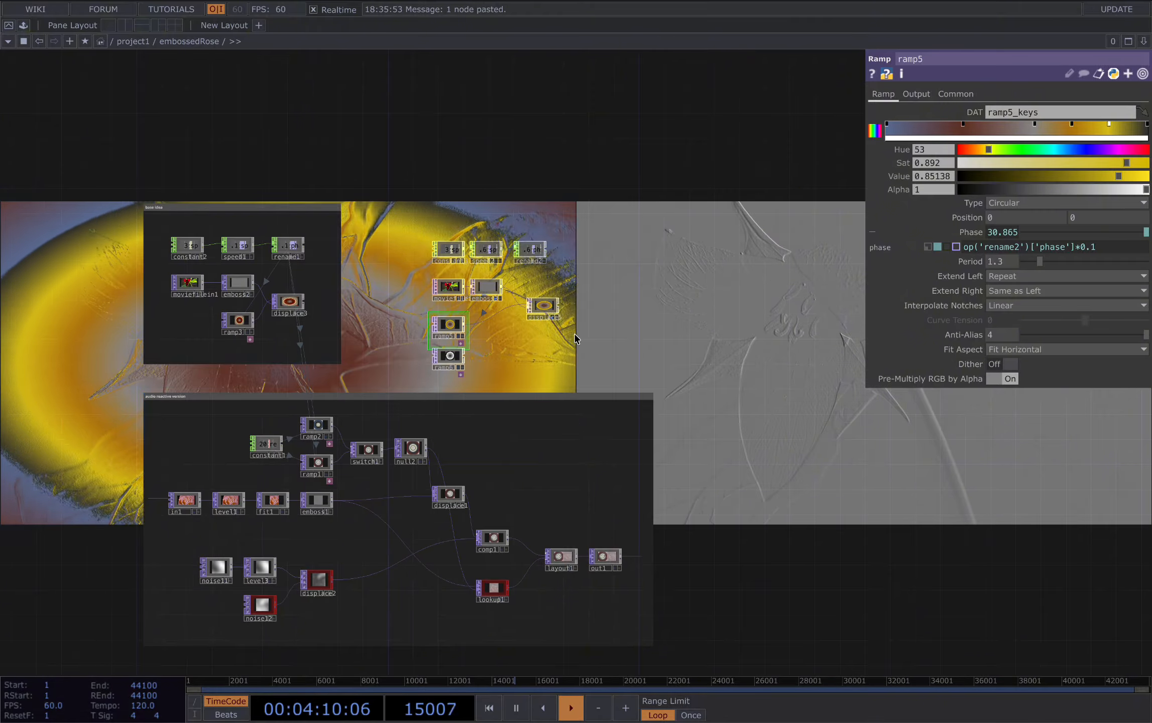
Step: Examine the audio reactive version's source chain, checking the settings of level1, fit1 and emboss1
{"action": "scroll", "coordinate": [548, 311], "scroll_direction": "up", "scroll_amount": 3}
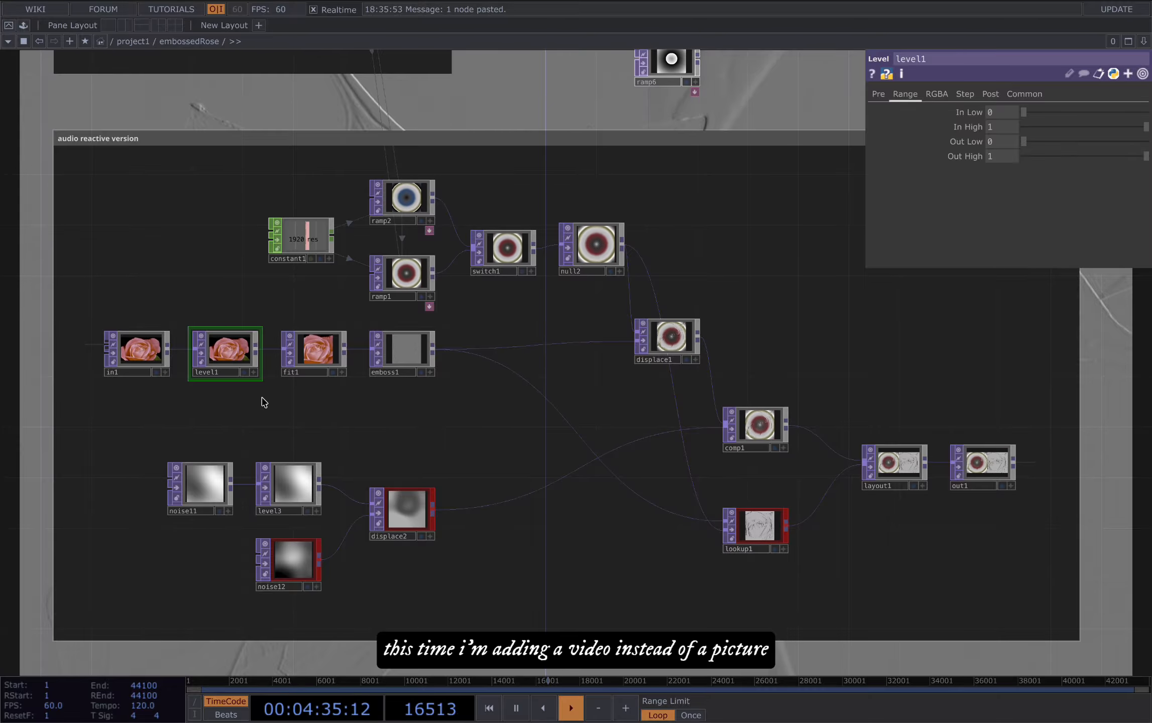
{"action": "scroll", "coordinate": [251, 382], "scroll_direction": "up", "scroll_amount": 3}
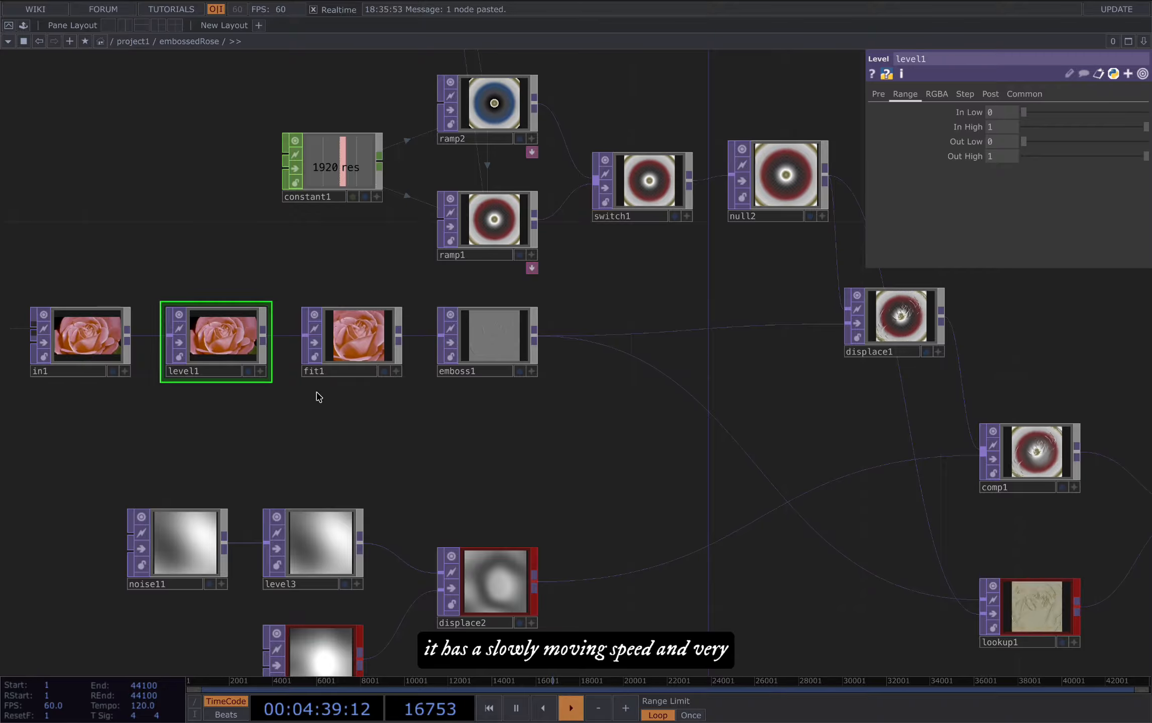
{"action": "left_click_drag", "start_coordinate": [319, 396], "coordinate": [300, 399]}
{"action": "left_click", "coordinate": [342, 358]}
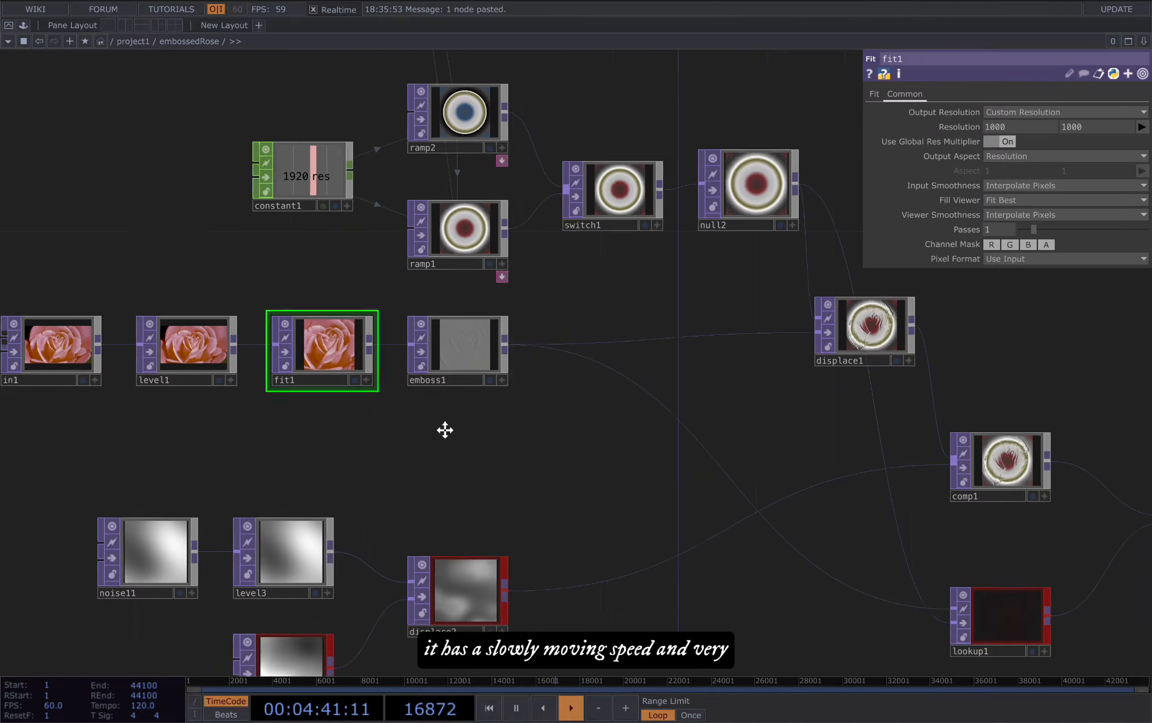
{"action": "scroll", "coordinate": [499, 390], "scroll_direction": "up", "scroll_amount": 2}
{"action": "left_click", "coordinate": [467, 386]}
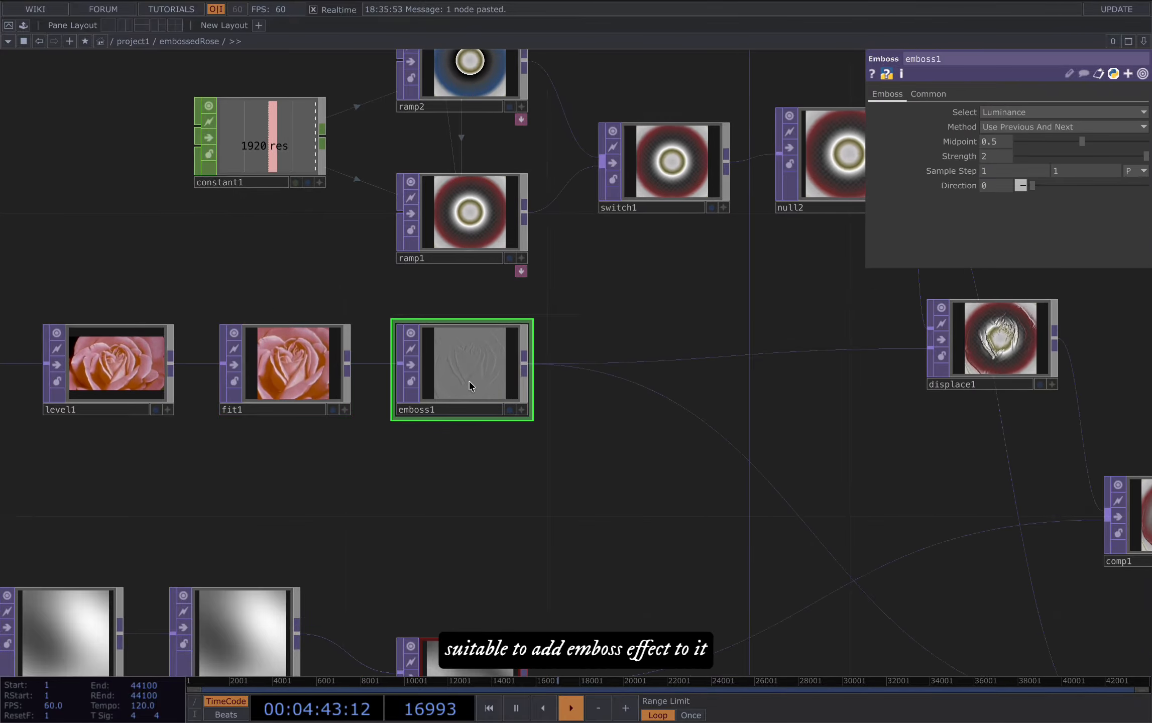
{"action": "scroll", "coordinate": [527, 466], "scroll_direction": "down", "scroll_amount": 1}
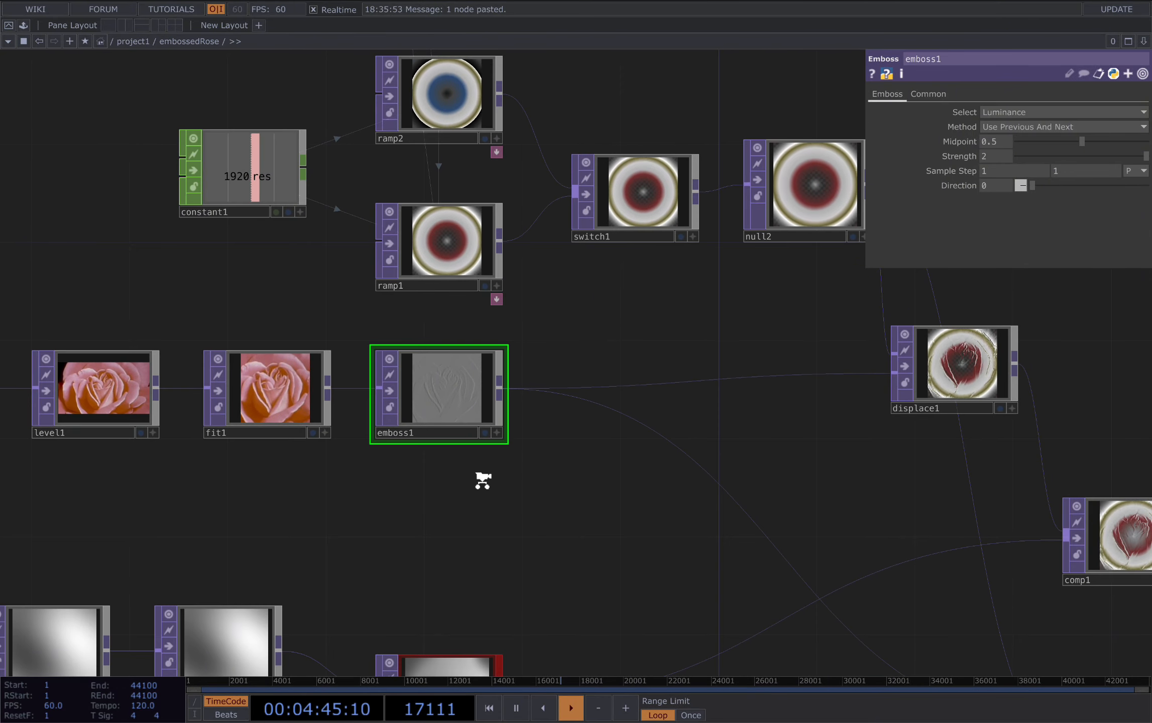
{"action": "left_click", "coordinate": [123, 398]}
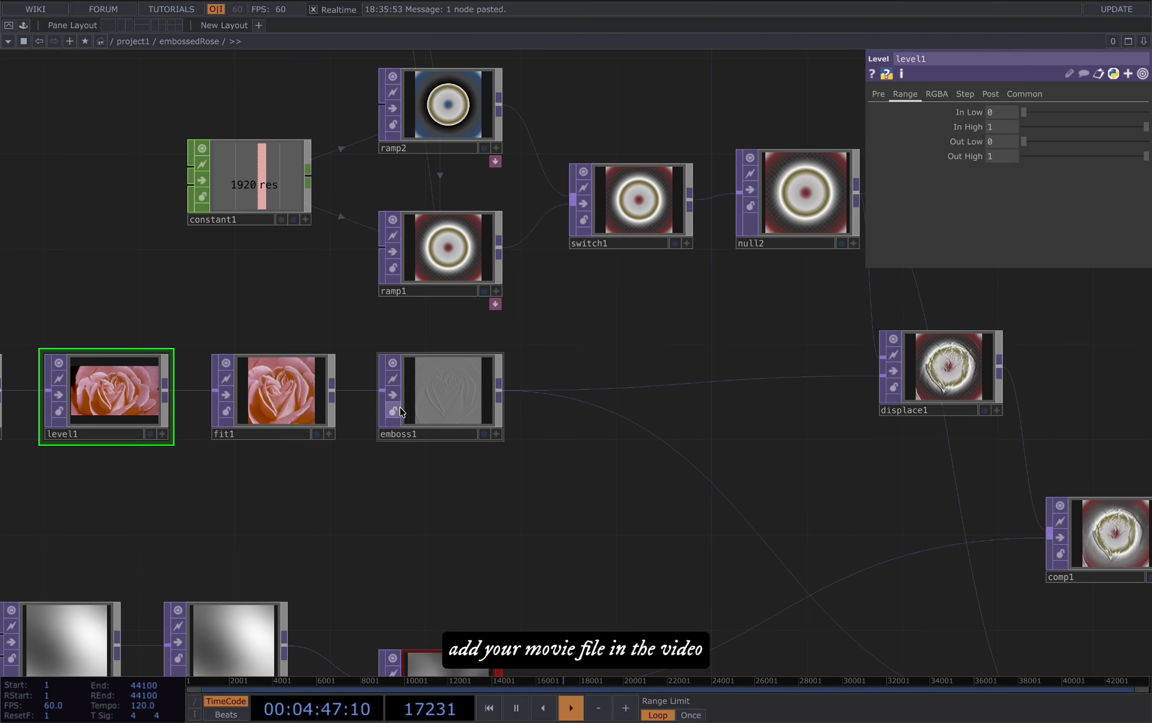
{"action": "left_click", "coordinate": [454, 404]}
{"action": "left_click_drag", "start_coordinate": [597, 342], "coordinate": [528, 462]}
Step: Compare the gradient colours and phase expressions of ramp2 and ramp1 in the audio reactive version
{"action": "left_click", "coordinate": [380, 216]}
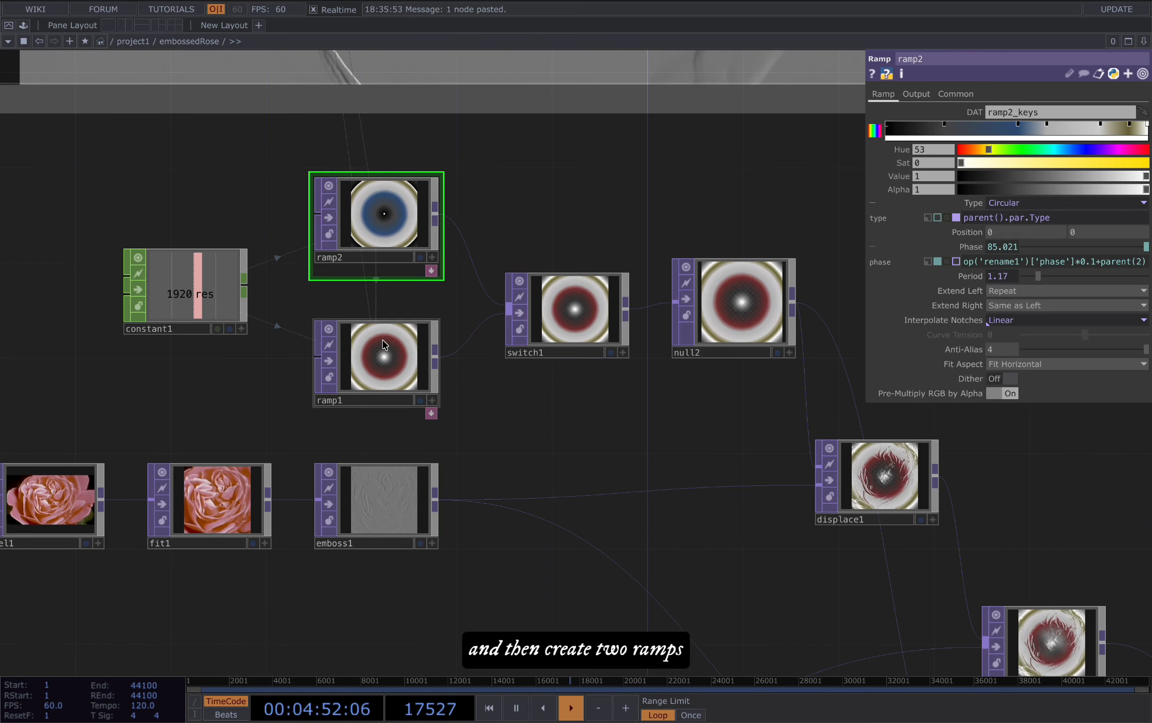
{"action": "left_click", "coordinate": [366, 365]}
{"action": "left_click", "coordinate": [381, 221]}
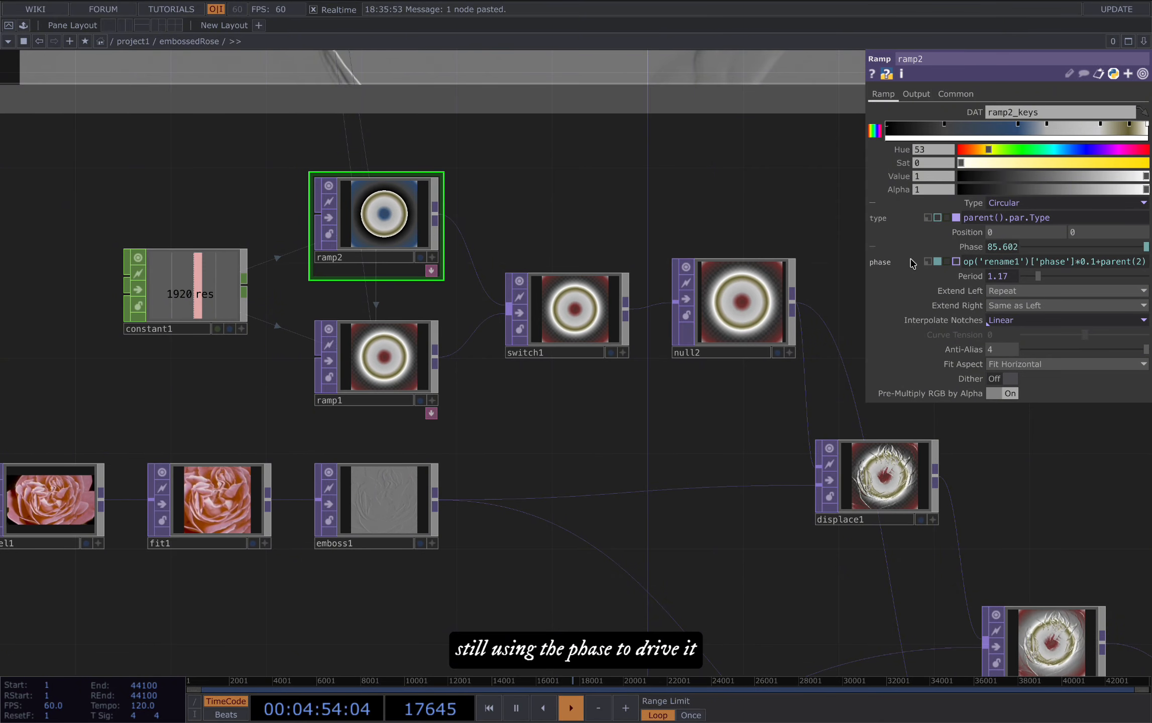
{"action": "left_click", "coordinate": [384, 354]}
{"action": "scroll", "coordinate": [504, 377], "scroll_direction": "down", "scroll_amount": 1}
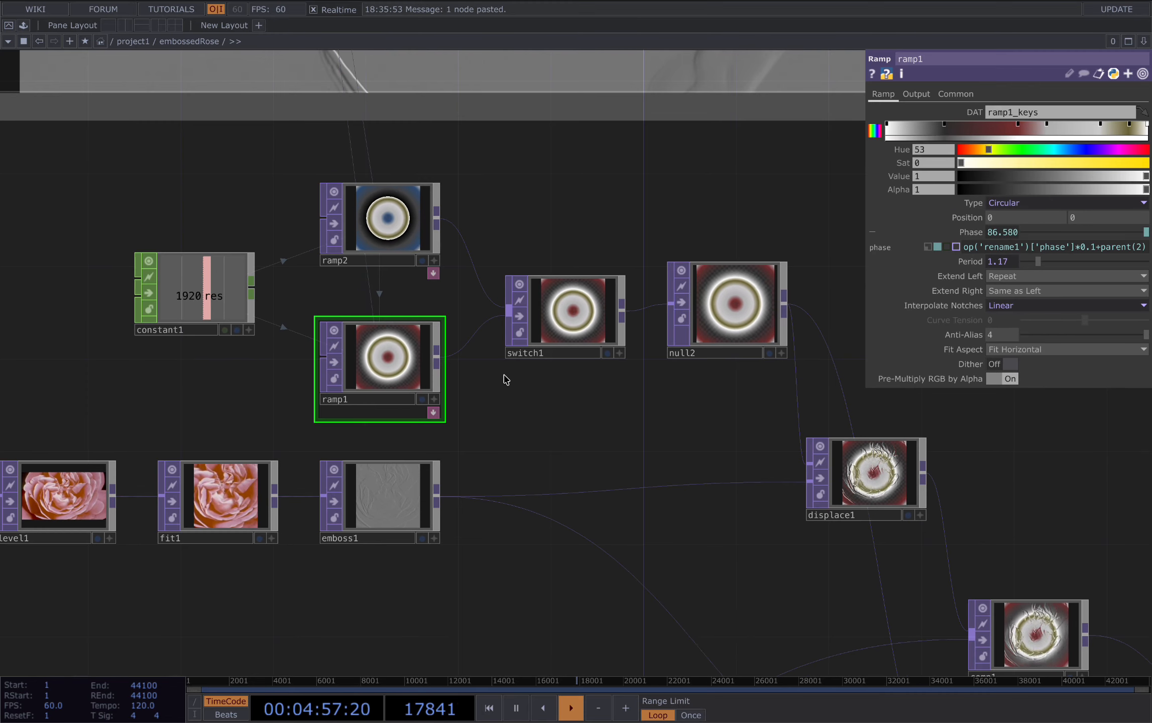
{"action": "left_click_drag", "start_coordinate": [445, 364], "coordinate": [427, 397]}
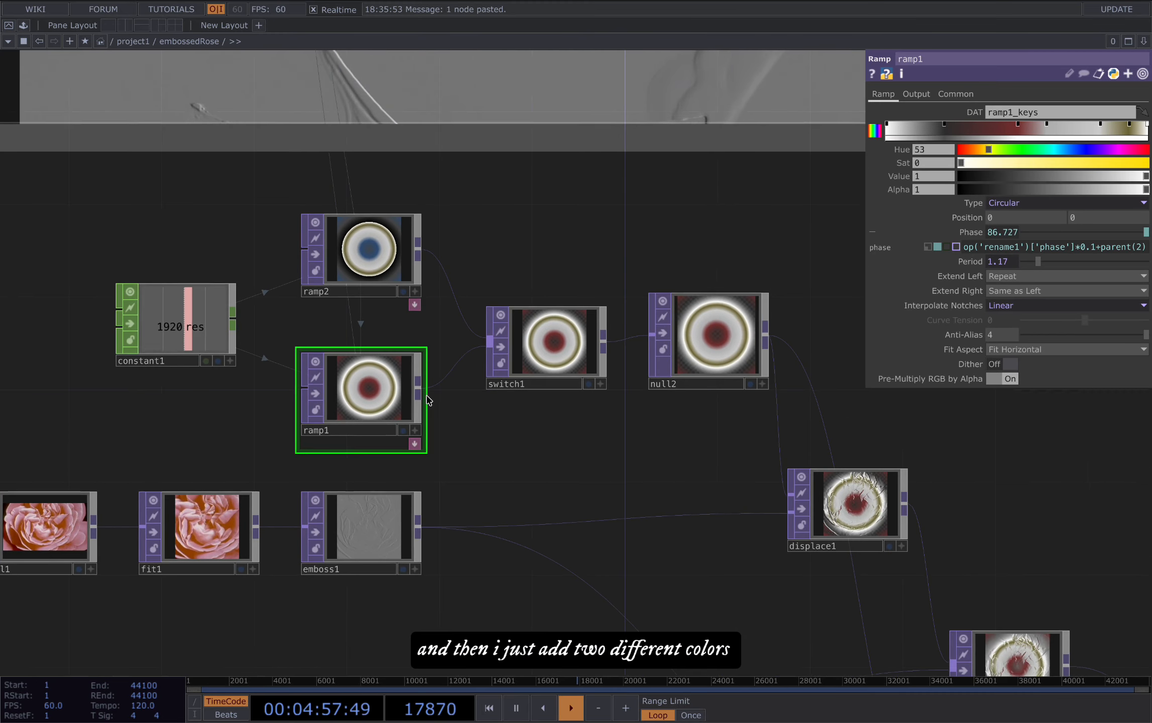
{"action": "scroll", "coordinate": [427, 400], "scroll_direction": "down", "scroll_amount": 2}
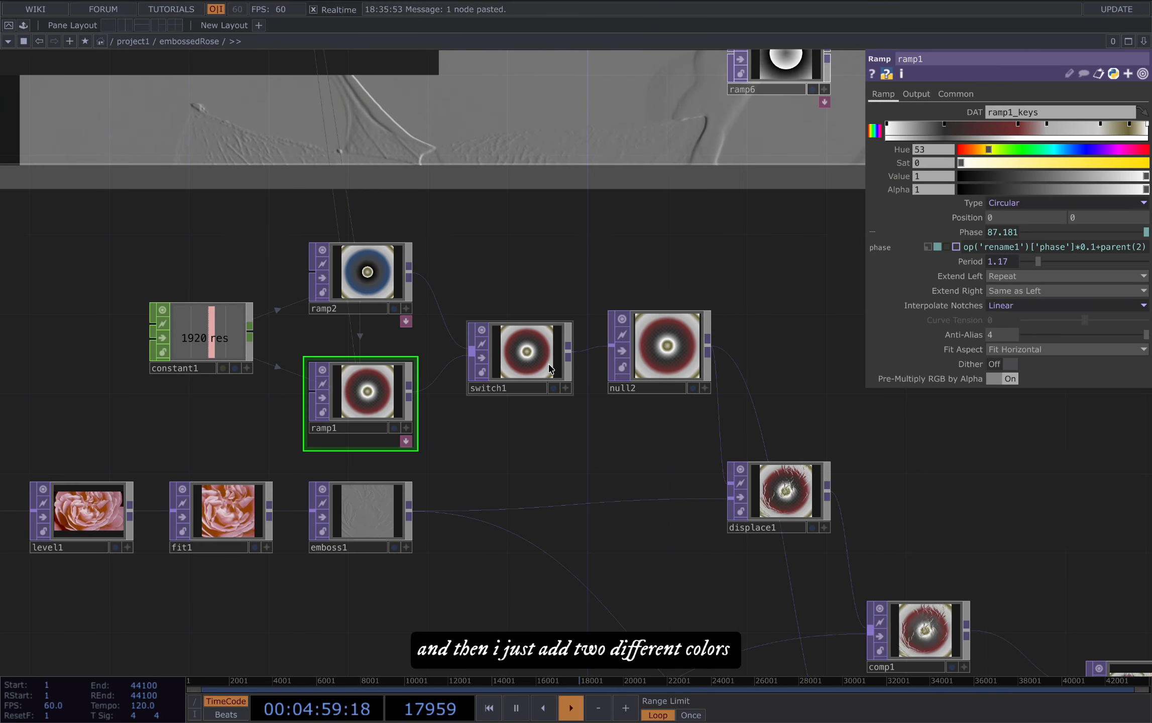
Step: Inspect how switch1 takes in the two ramps, and check the displace1 node's settings
{"action": "left_click", "coordinate": [532, 365]}
{"action": "scroll", "coordinate": [535, 365], "scroll_direction": "right", "scroll_amount": 5}
{"action": "scroll", "coordinate": [535, 365], "scroll_direction": "down", "scroll_amount": 4}
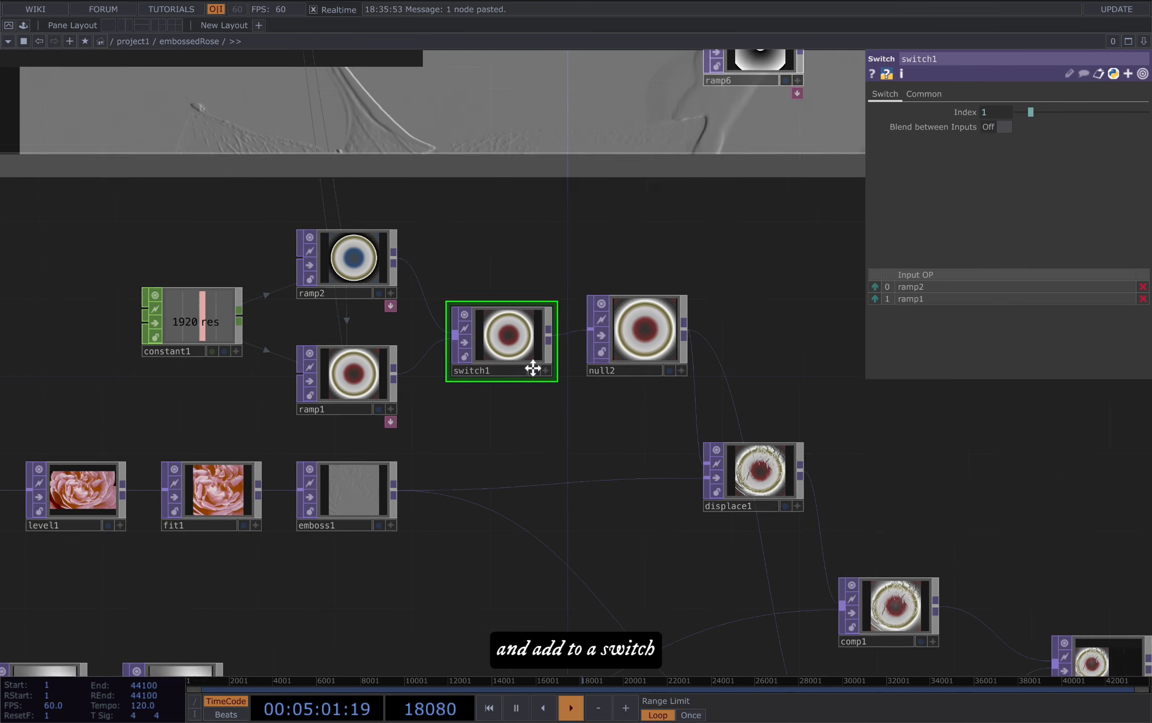
{"action": "left_click", "coordinate": [236, 298]}
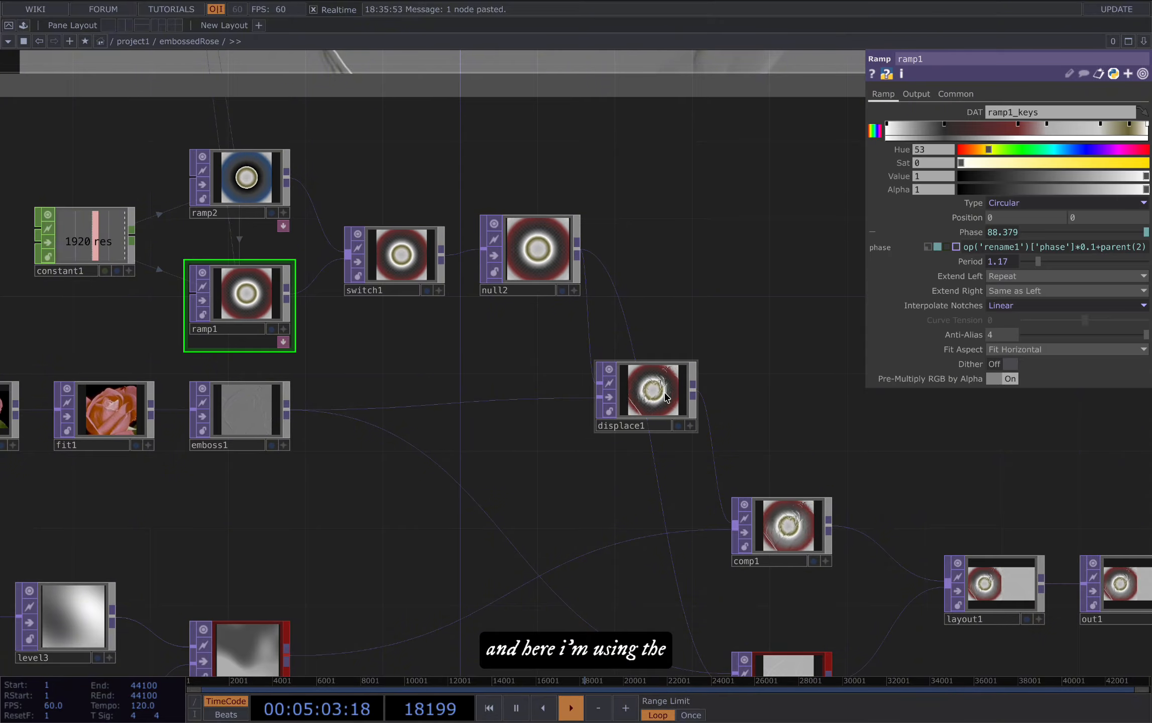
{"action": "left_click", "coordinate": [665, 397]}
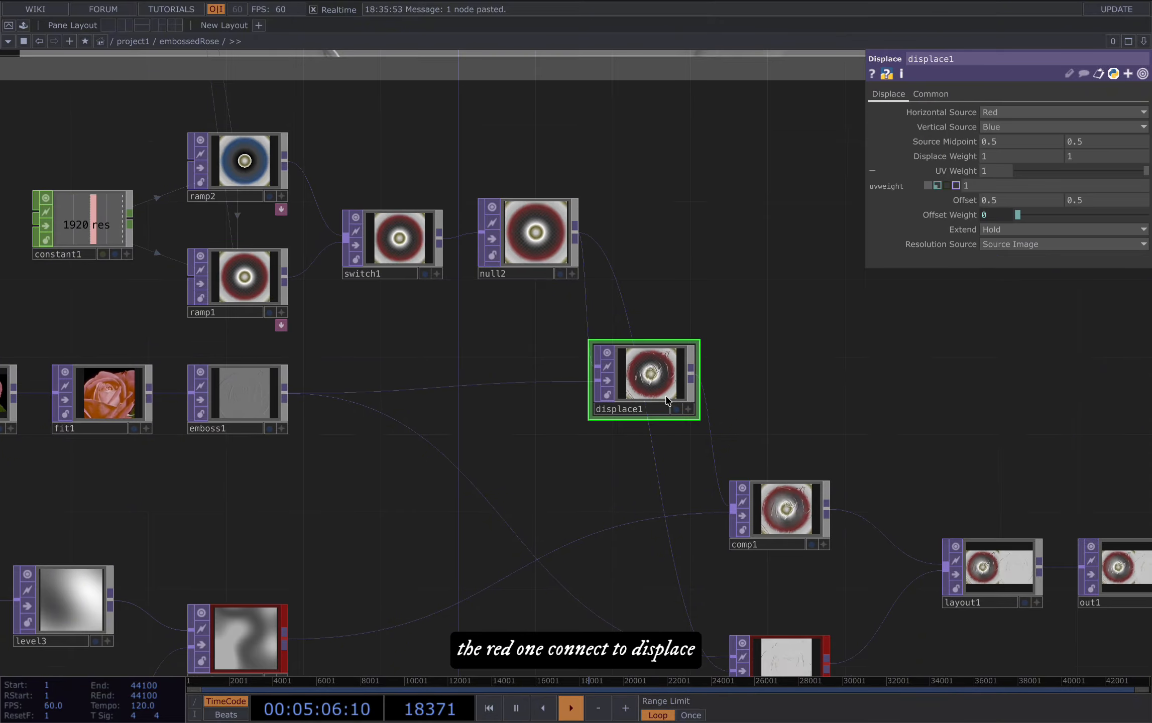
{"action": "left_click_drag", "start_coordinate": [667, 396], "coordinate": [652, 400]}
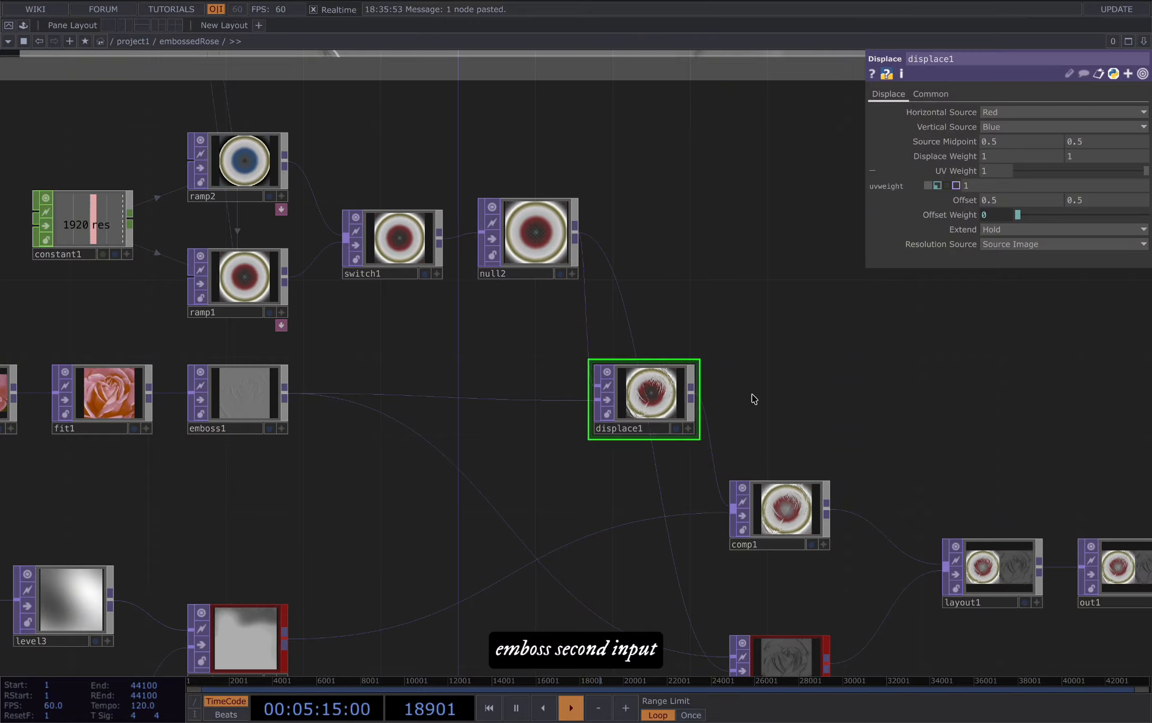
Step: Examine the audio term in ramp1's phase expression, which references the high channel of null9
{"action": "left_click_drag", "start_coordinate": [753, 399], "coordinate": [753, 259]}
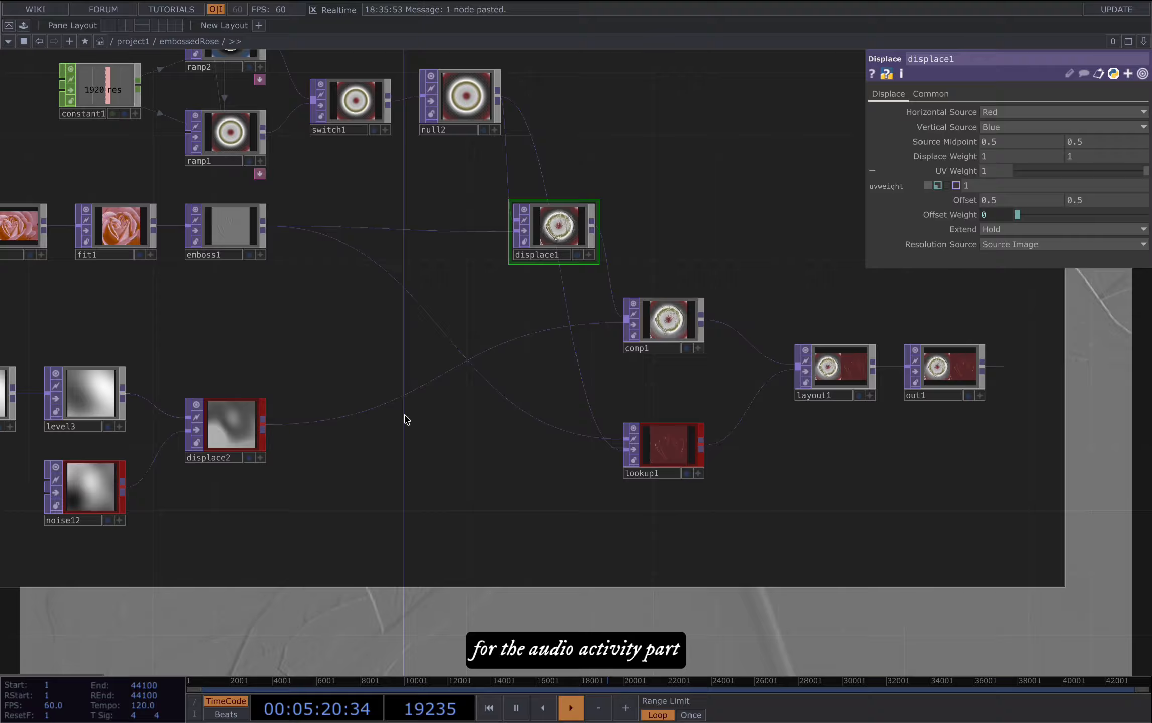
{"action": "left_click_drag", "start_coordinate": [406, 419], "coordinate": [587, 456]}
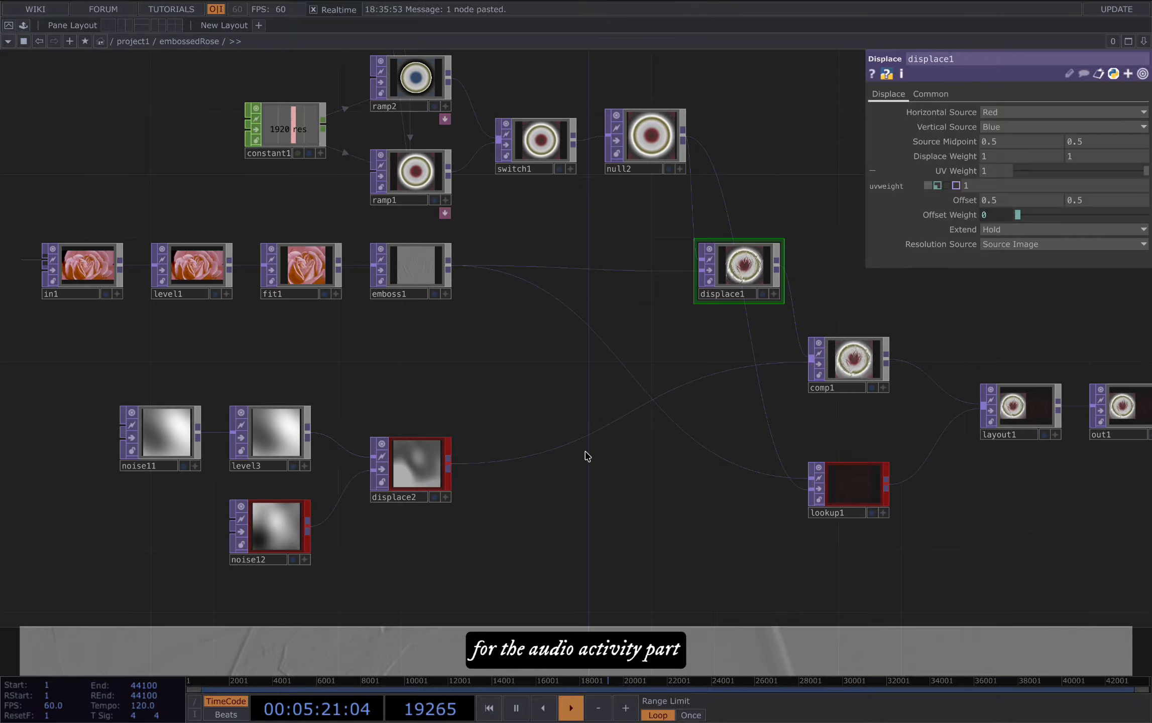
{"action": "left_click_drag", "start_coordinate": [536, 248], "coordinate": [520, 339]}
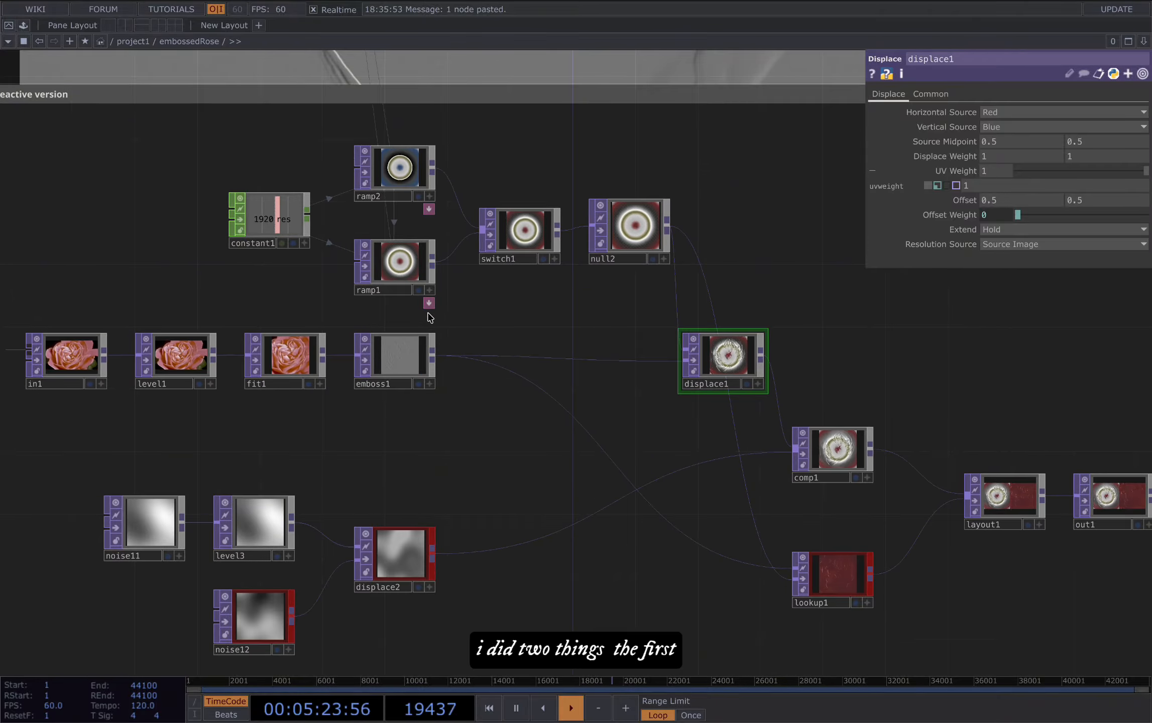
{"action": "left_click", "coordinate": [404, 274]}
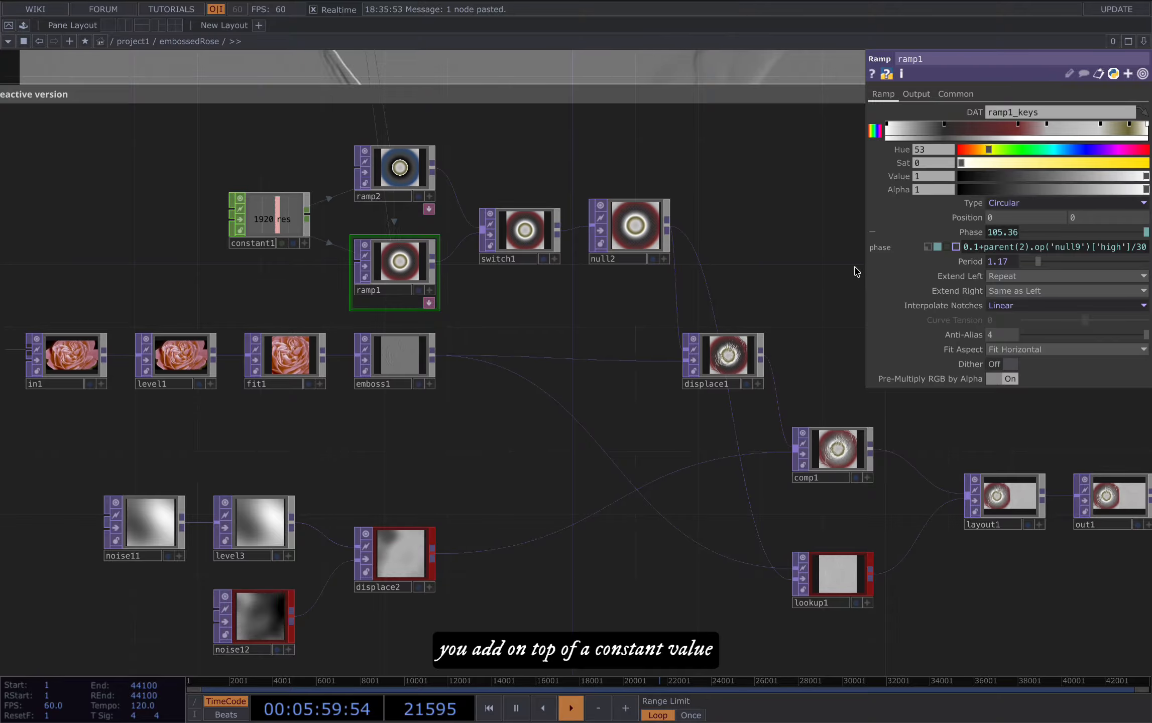
Step: Display the out1 node in the network background and view its audio-driven result
{"action": "scroll", "coordinate": [698, 282], "scroll_direction": "down", "scroll_amount": 3}
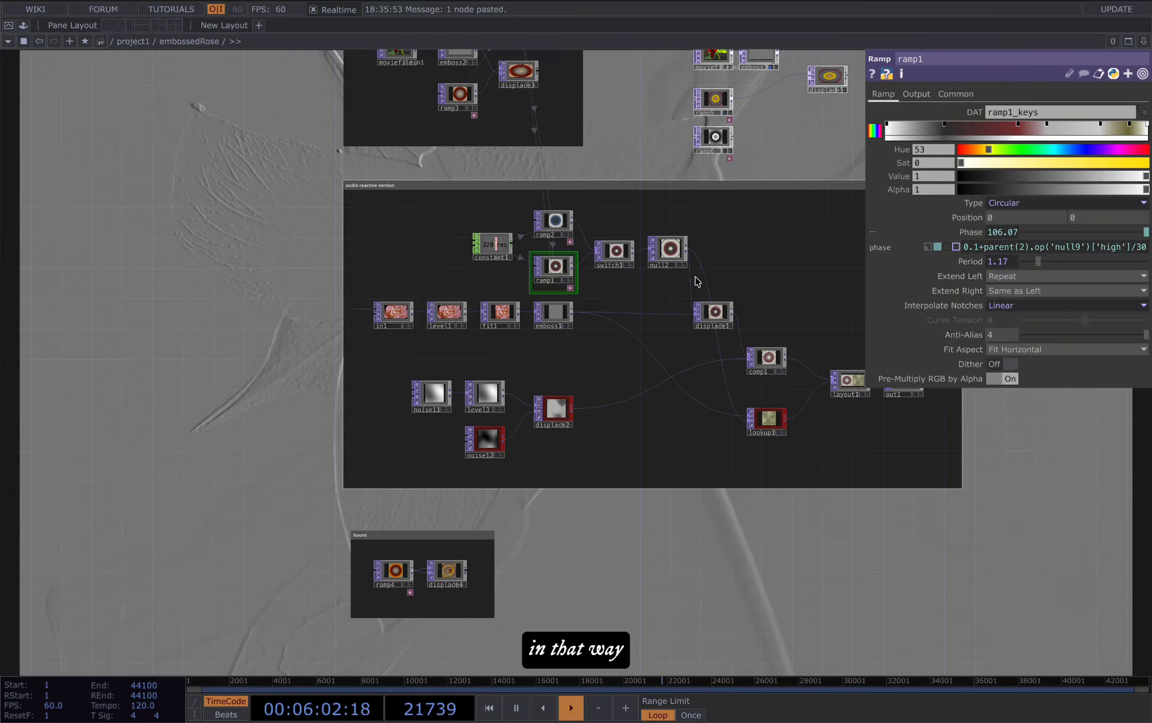
{"action": "scroll", "coordinate": [933, 432], "scroll_direction": "up", "scroll_amount": 5}
{"action": "left_click_drag", "start_coordinate": [957, 515], "coordinate": [530, 494]}
{"action": "left_click", "coordinate": [674, 331]}
{"action": "scroll", "coordinate": [753, 360], "scroll_direction": "down", "scroll_amount": 7}
{"action": "left_click_drag", "start_coordinate": [627, 498], "coordinate": [669, 518]}
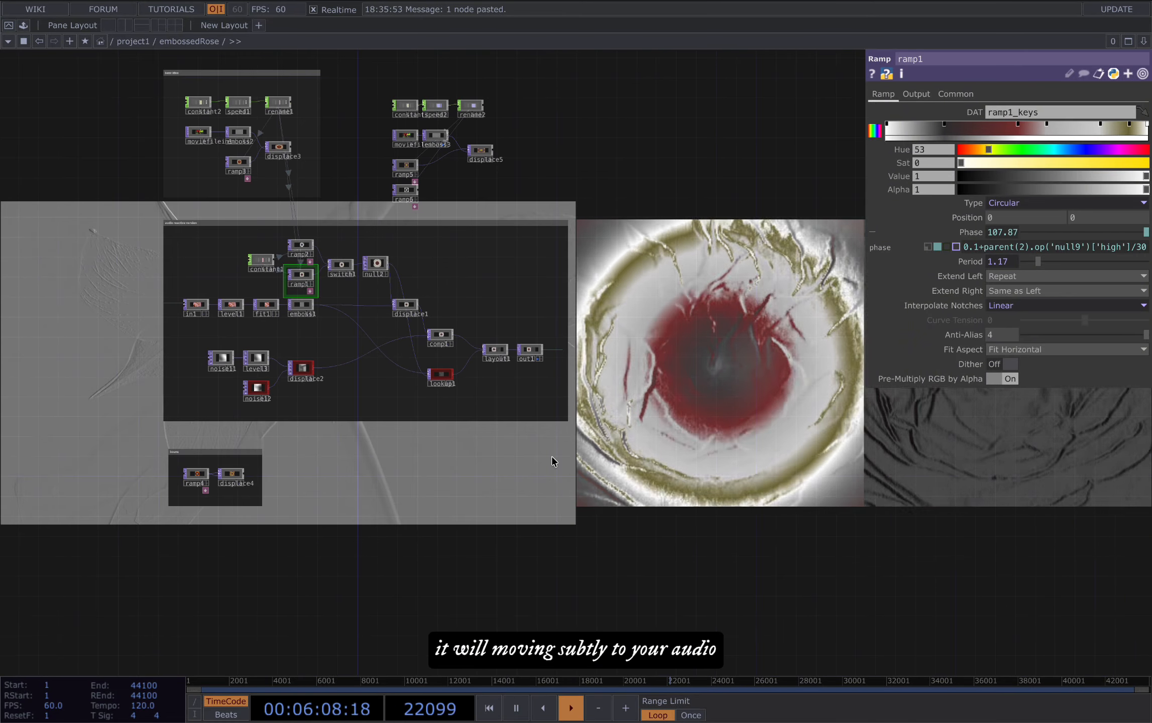
Step: Switch off the background display of out1 and emboss3, and display displace1 and comp1 side by side instead
{"action": "scroll", "coordinate": [310, 414], "scroll_direction": "up", "scroll_amount": 2}
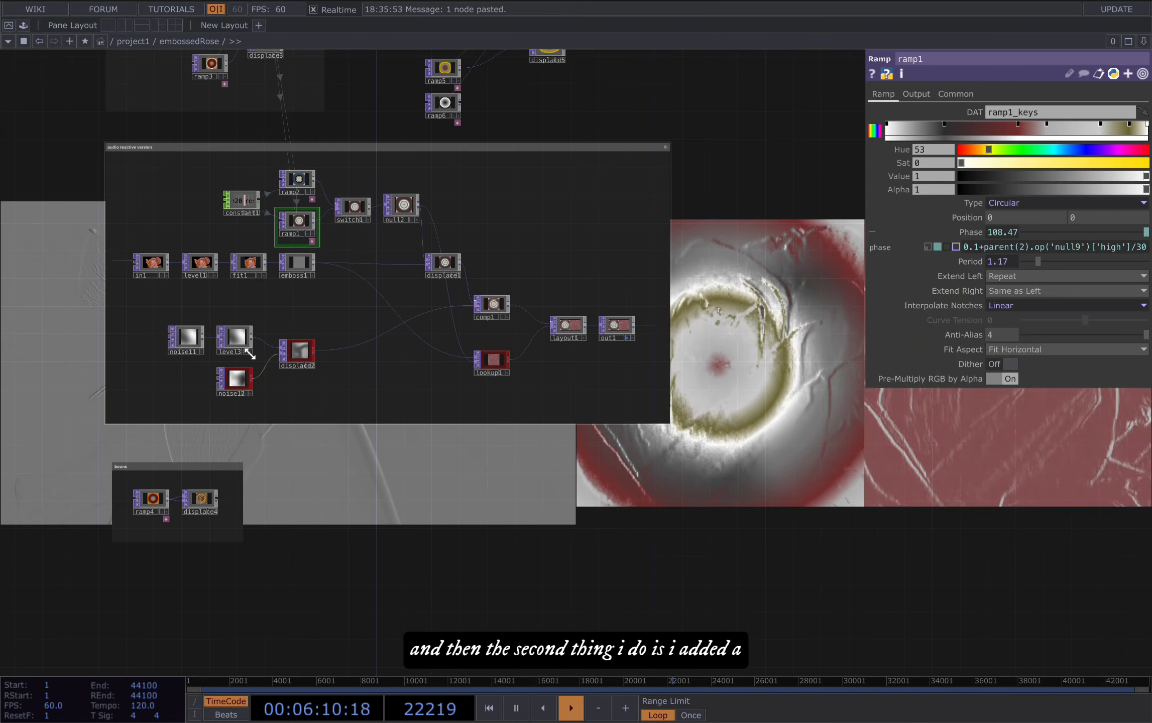
{"action": "left_click_drag", "start_coordinate": [641, 474], "coordinate": [540, 498]}
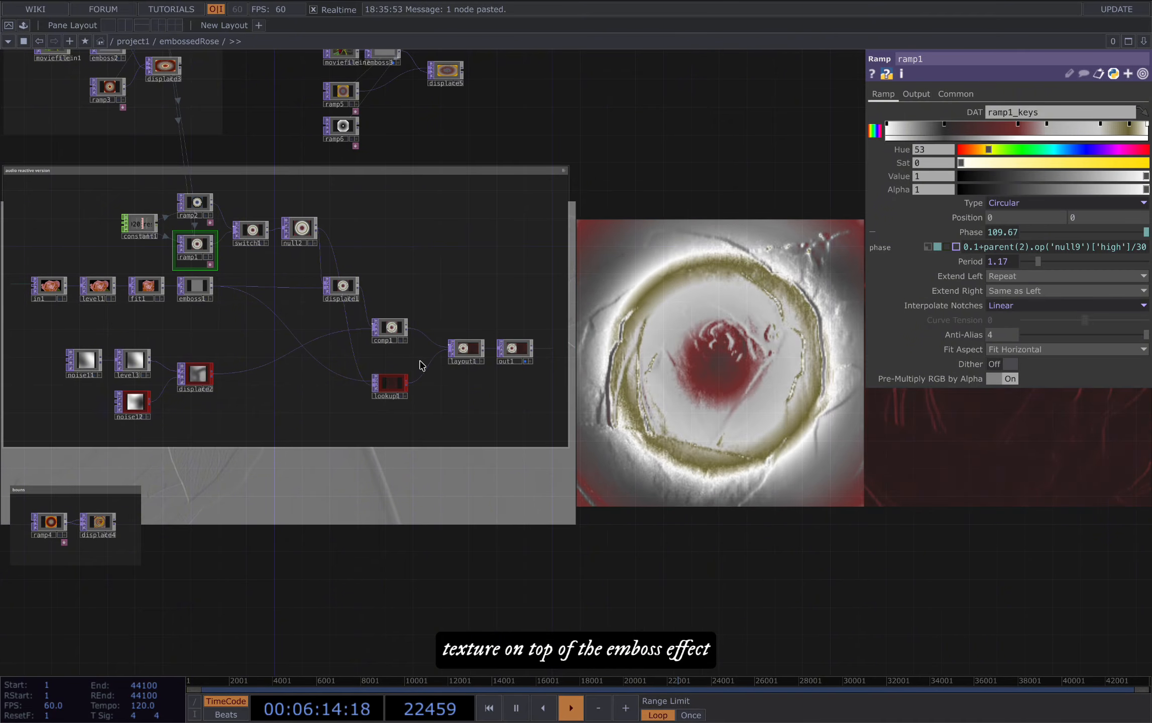
{"action": "scroll", "coordinate": [470, 362], "scroll_direction": "up", "scroll_amount": 2}
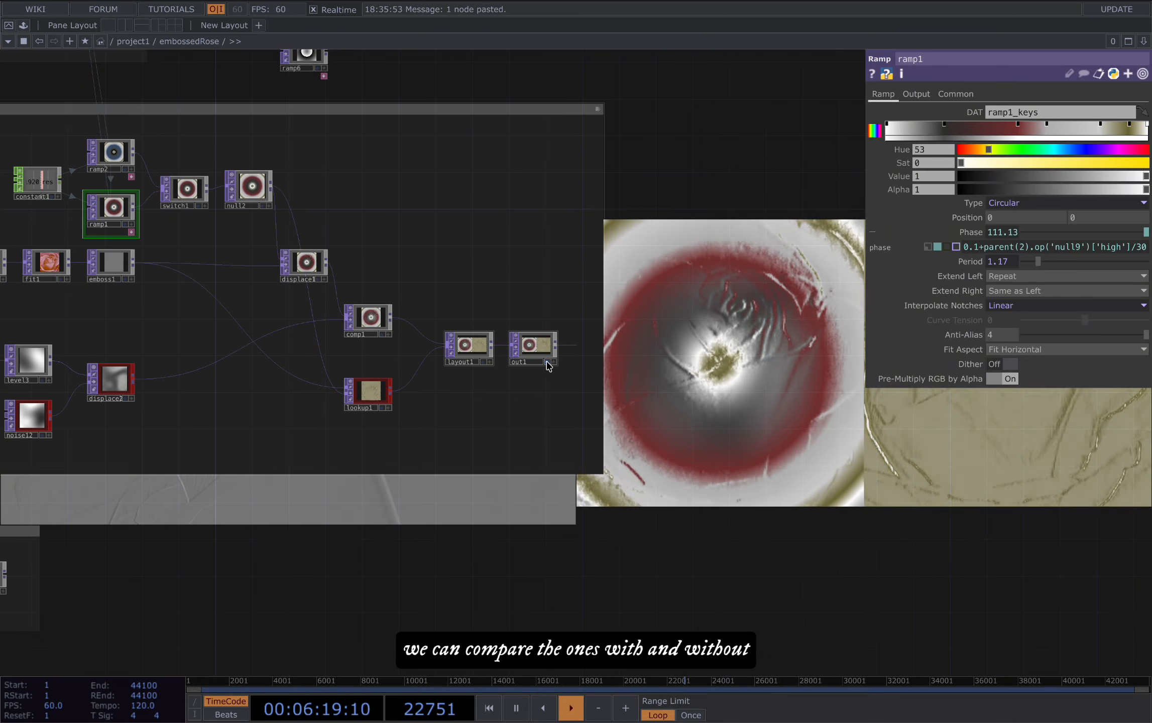
{"action": "left_click", "coordinate": [546, 362]}
{"action": "left_click_drag", "start_coordinate": [459, 116], "coordinate": [444, 391]}
{"action": "scroll", "coordinate": [362, 285], "scroll_direction": "down", "scroll_amount": 1}
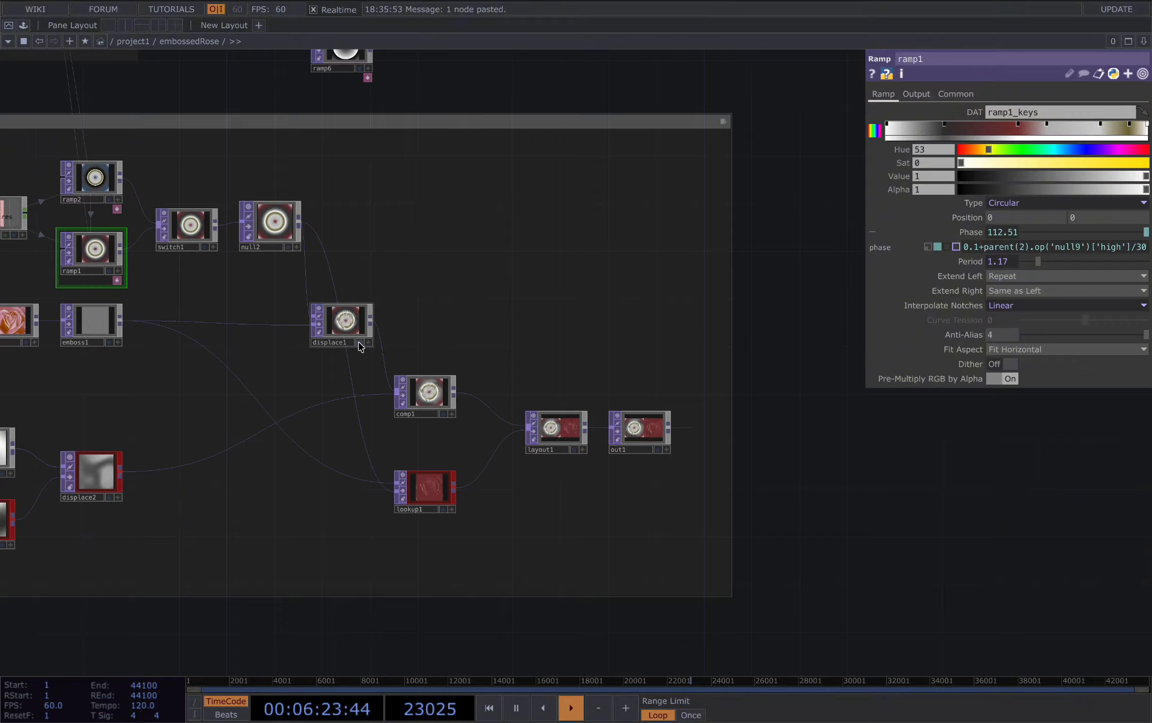
{"action": "left_click", "coordinate": [359, 343]}
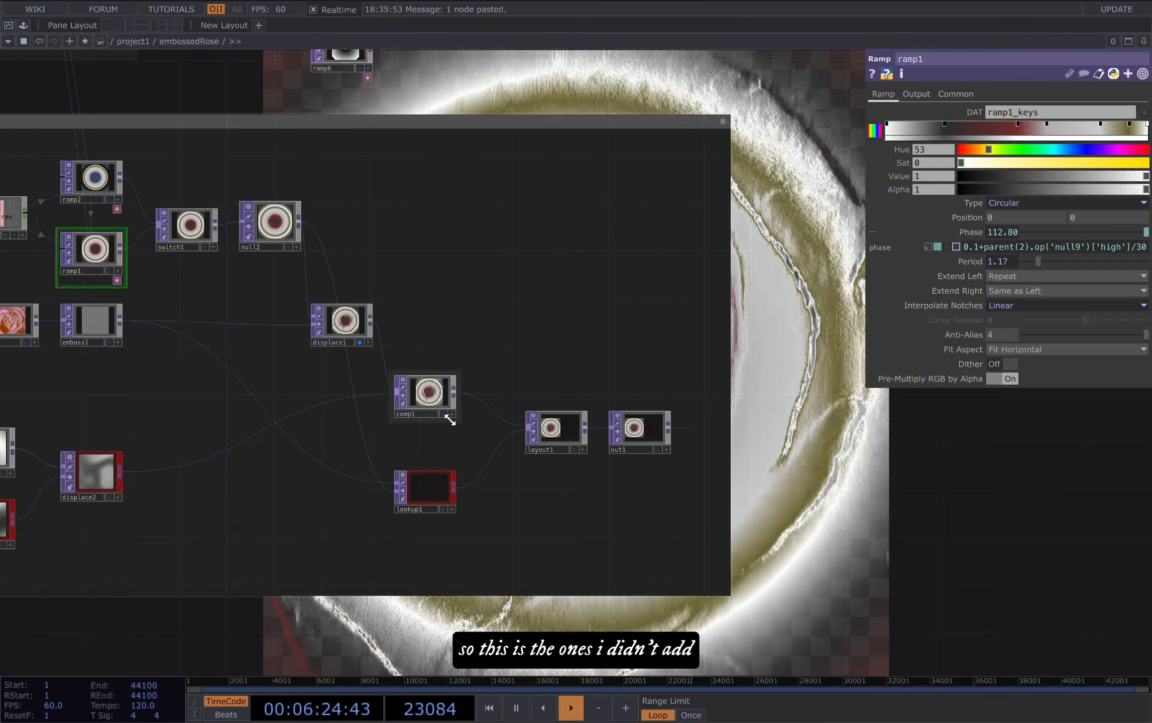
{"action": "scroll", "coordinate": [527, 522], "scroll_direction": "down", "scroll_amount": 2}
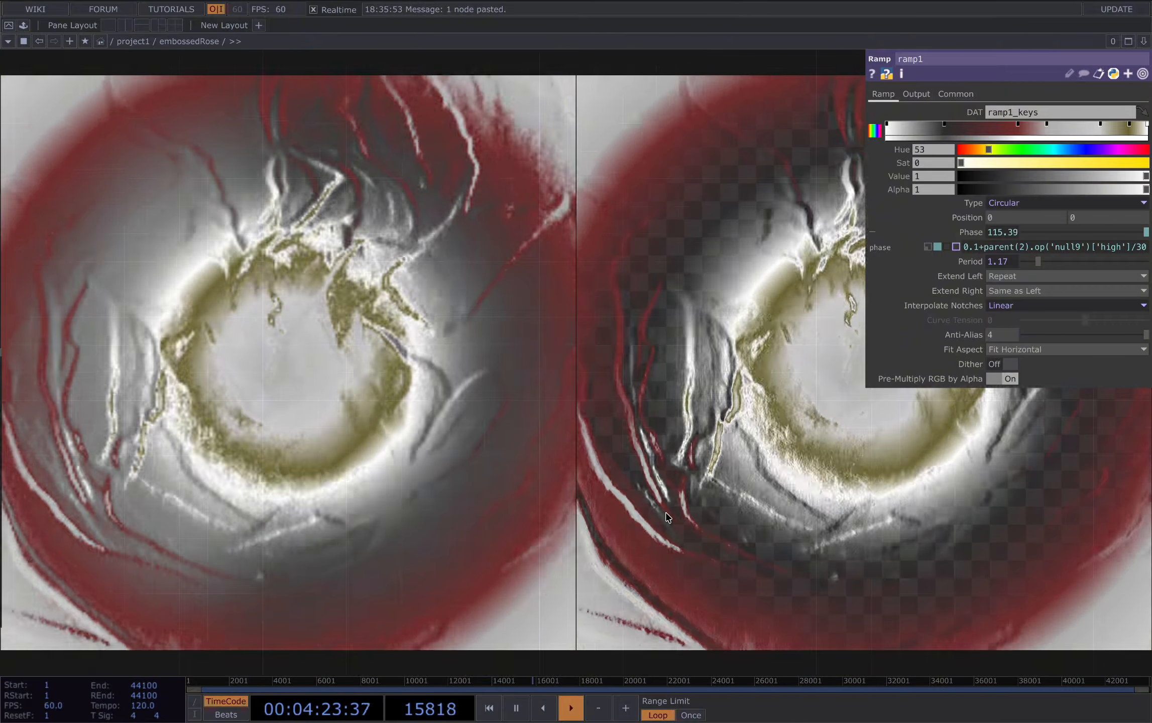
Step: Hide the parameters to compare the textured comp1 output with the untextured displace1 output, then show the parameters again
{"action": "key", "text": "p"}
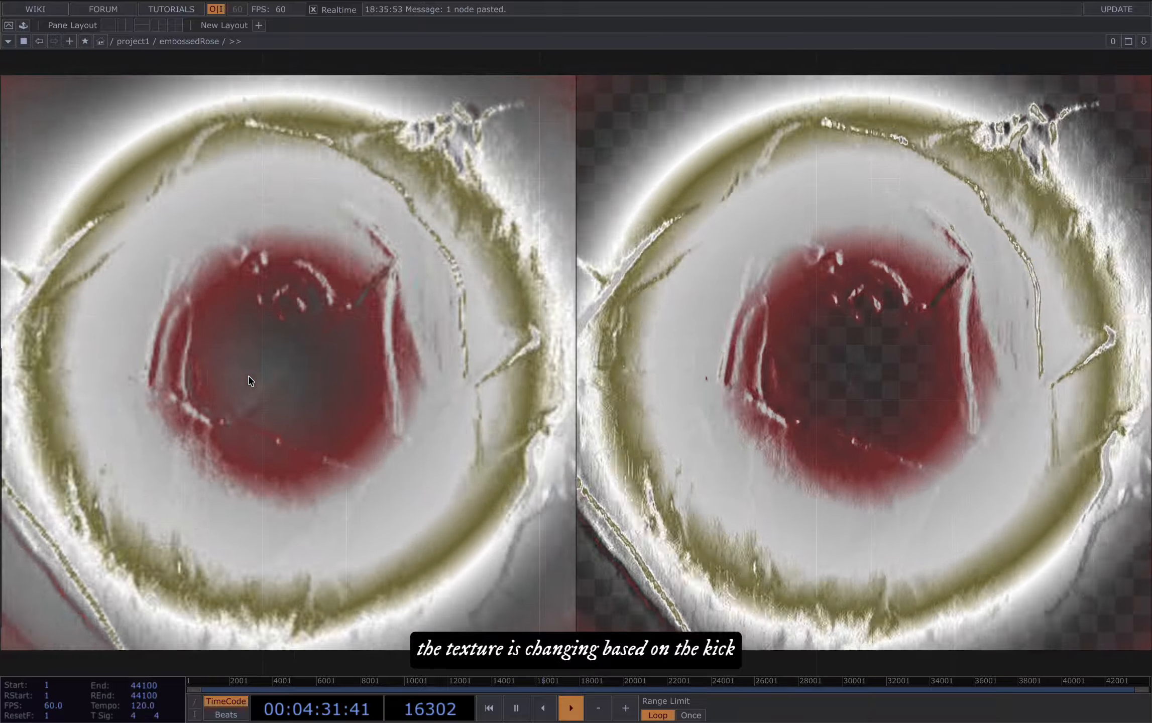
{"action": "key", "text": "XF86AudioRaiseVolume"}
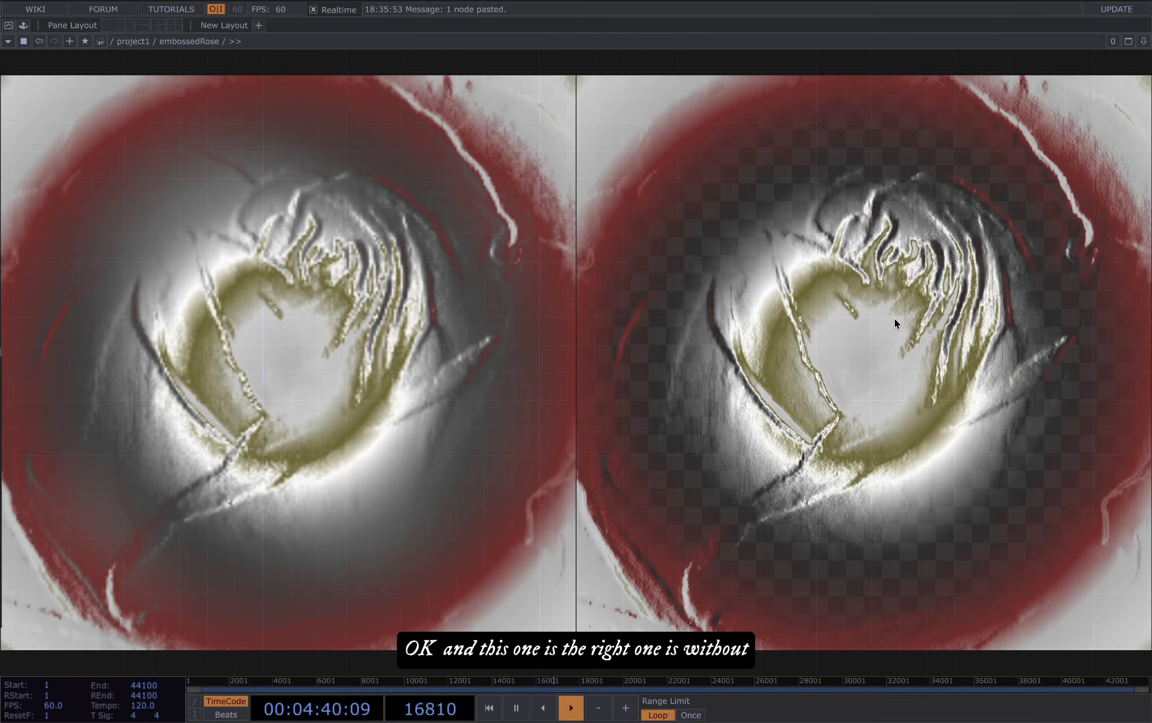
{"action": "key", "text": "p"}
{"action": "left_click_drag", "start_coordinate": [397, 507], "coordinate": [625, 275]}
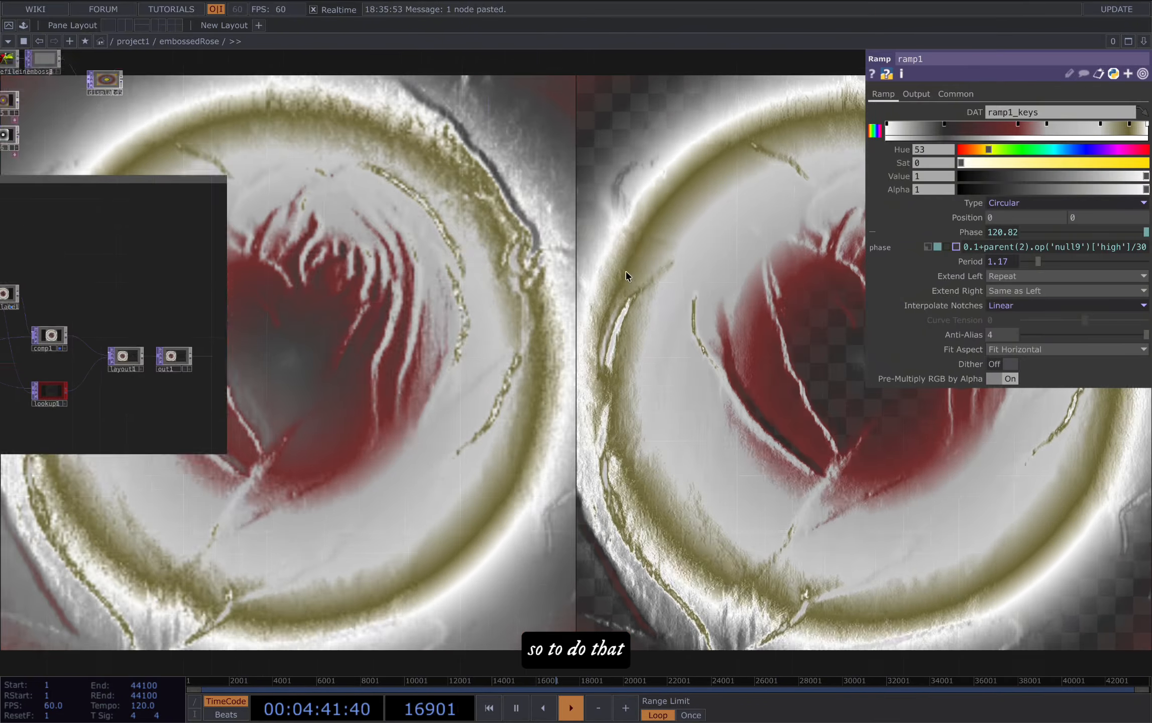
Step: Examine the noise11, level3, noise12 and displace2 chain below emboss1, including the Period setting of noise12
{"action": "left_click_drag", "start_coordinate": [499, 524], "coordinate": [829, 462]}
{"action": "left_click_drag", "start_coordinate": [371, 506], "coordinate": [489, 549]}
{"action": "scroll", "coordinate": [347, 406], "scroll_direction": "up", "scroll_amount": 6}
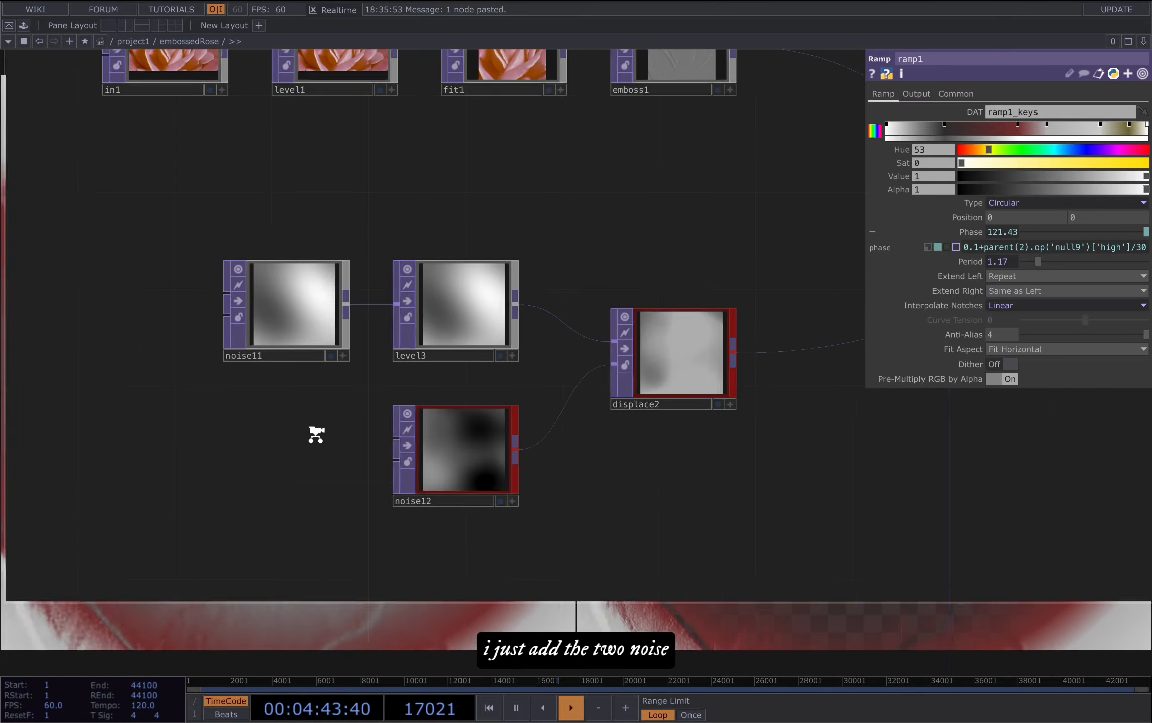
{"action": "scroll", "coordinate": [312, 437], "scroll_direction": "down", "scroll_amount": 3}
{"action": "left_click", "coordinate": [394, 442]}
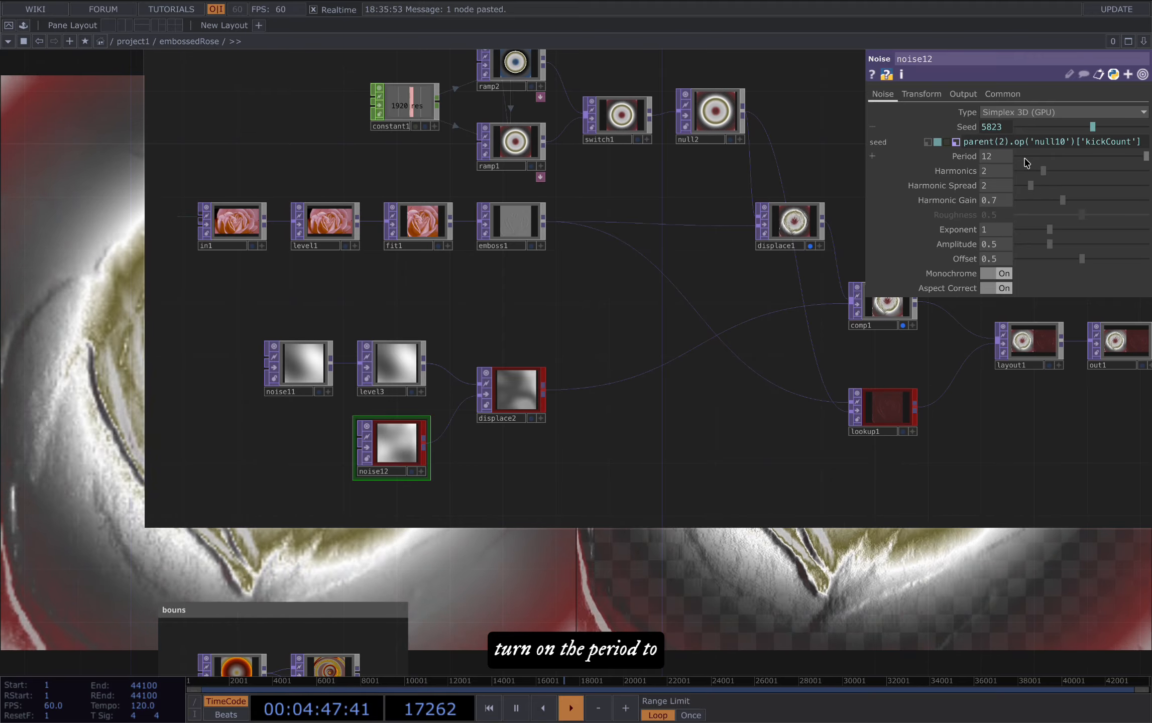
{"action": "left_click_drag", "start_coordinate": [754, 568], "coordinate": [712, 576]}
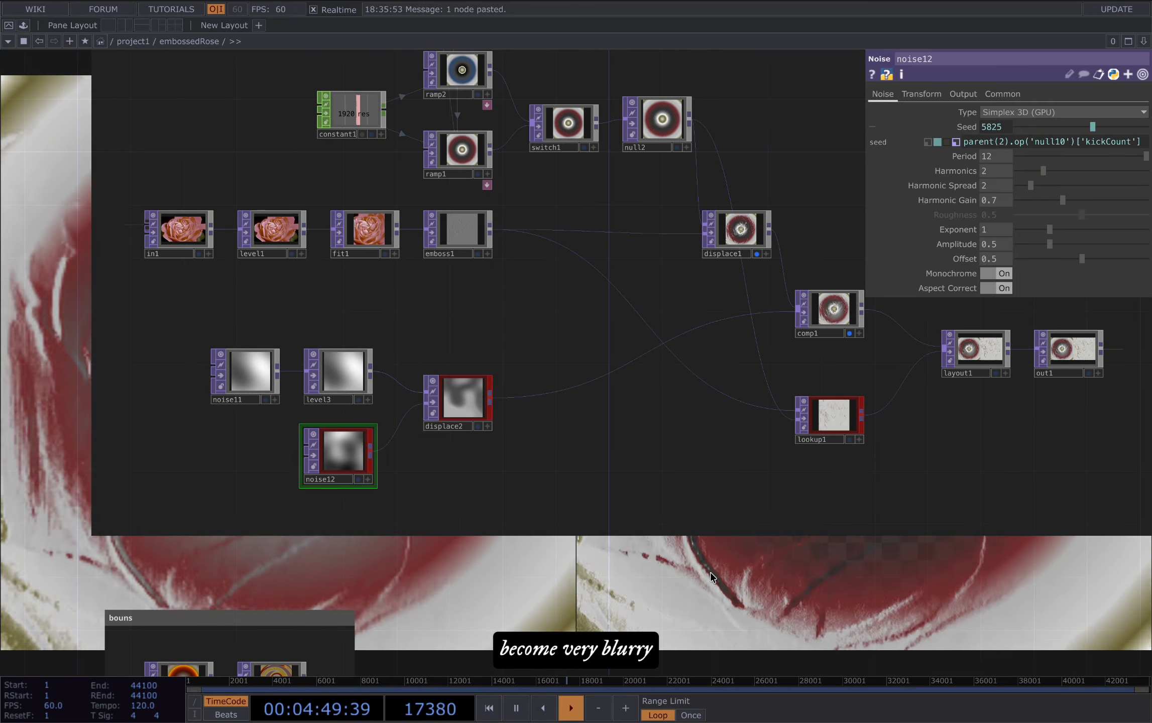
Step: Review displace2's displacement settings and the null10 kickCount expression driving noise12's seed
{"action": "left_click", "coordinate": [478, 402]}
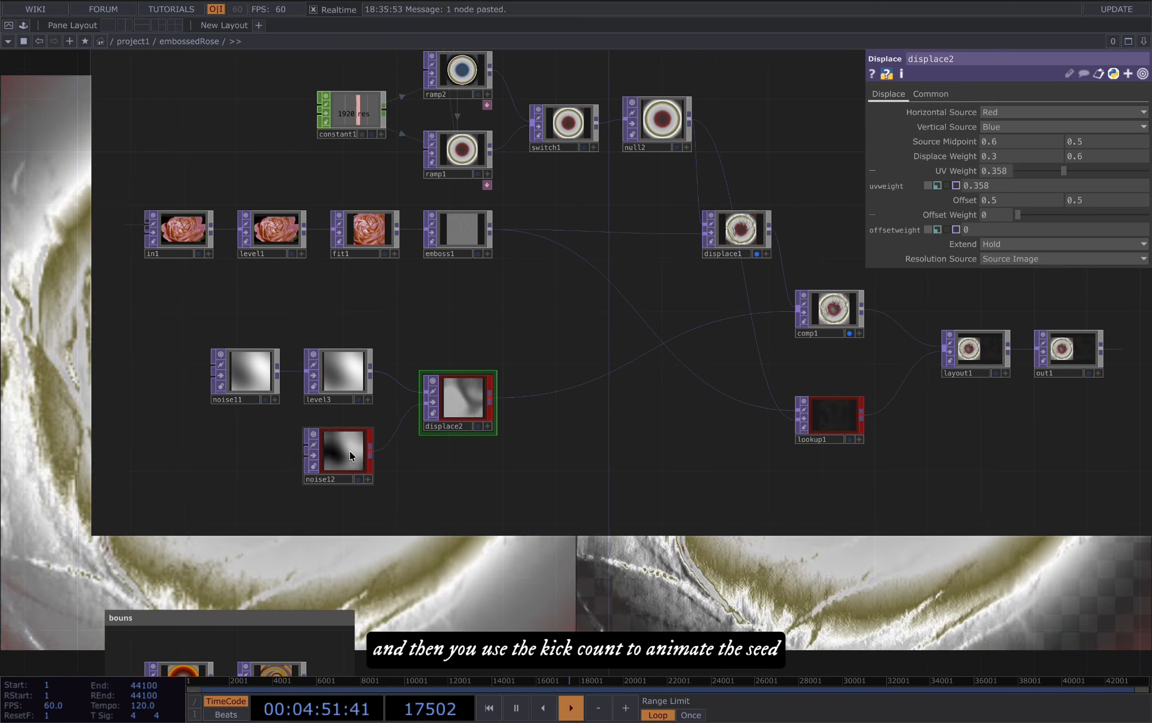
{"action": "left_click", "coordinate": [349, 451]}
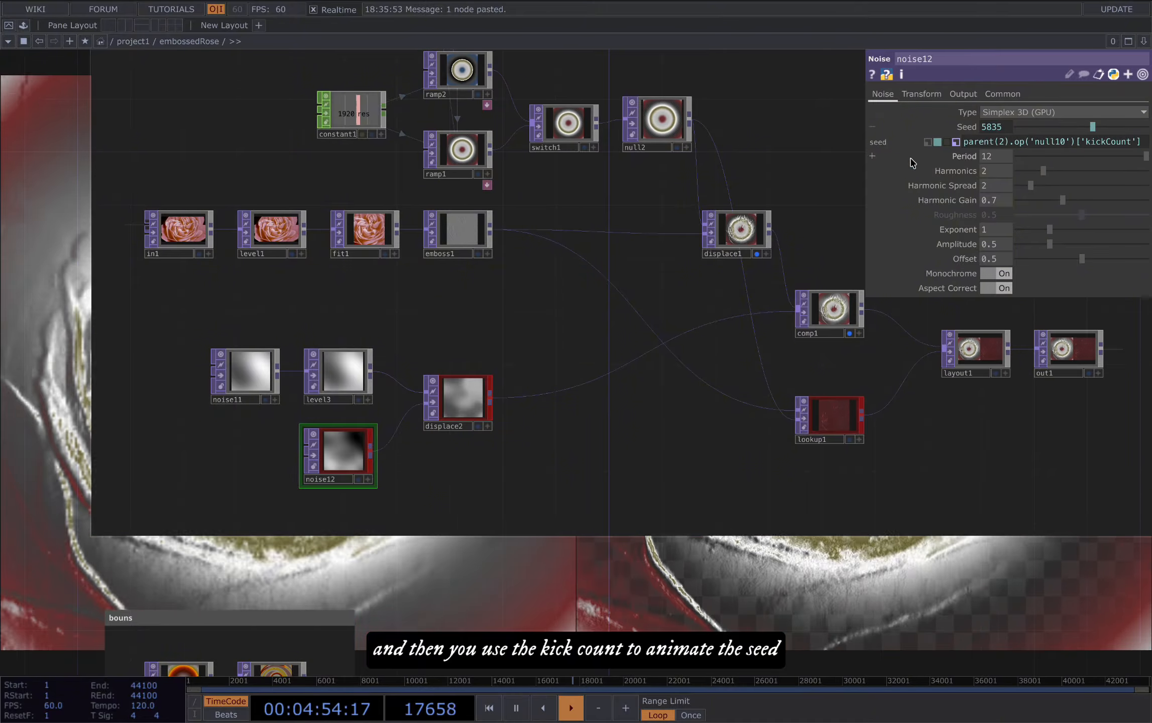
{"action": "left_click_drag", "start_coordinate": [682, 443], "coordinate": [634, 466]}
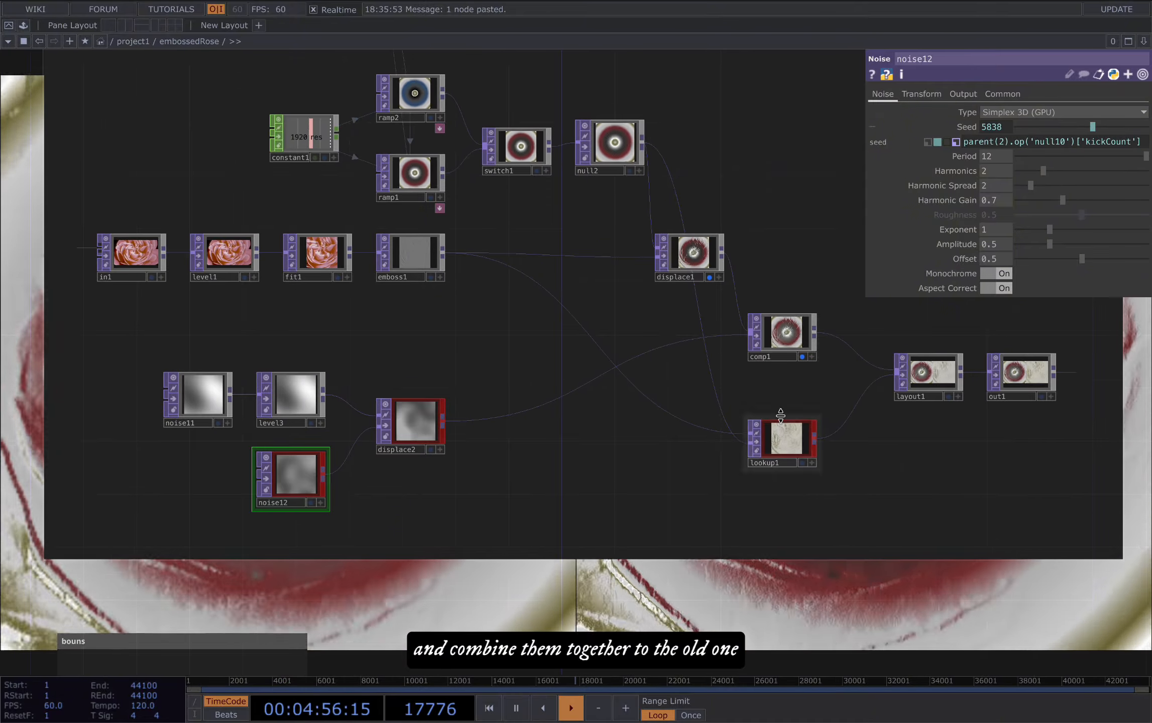
Step: Select lookup1 and inspect its emboss-with-colour-background output up close
{"action": "left_click", "coordinate": [796, 355]}
{"action": "left_click_drag", "start_coordinate": [784, 380], "coordinate": [725, 391]}
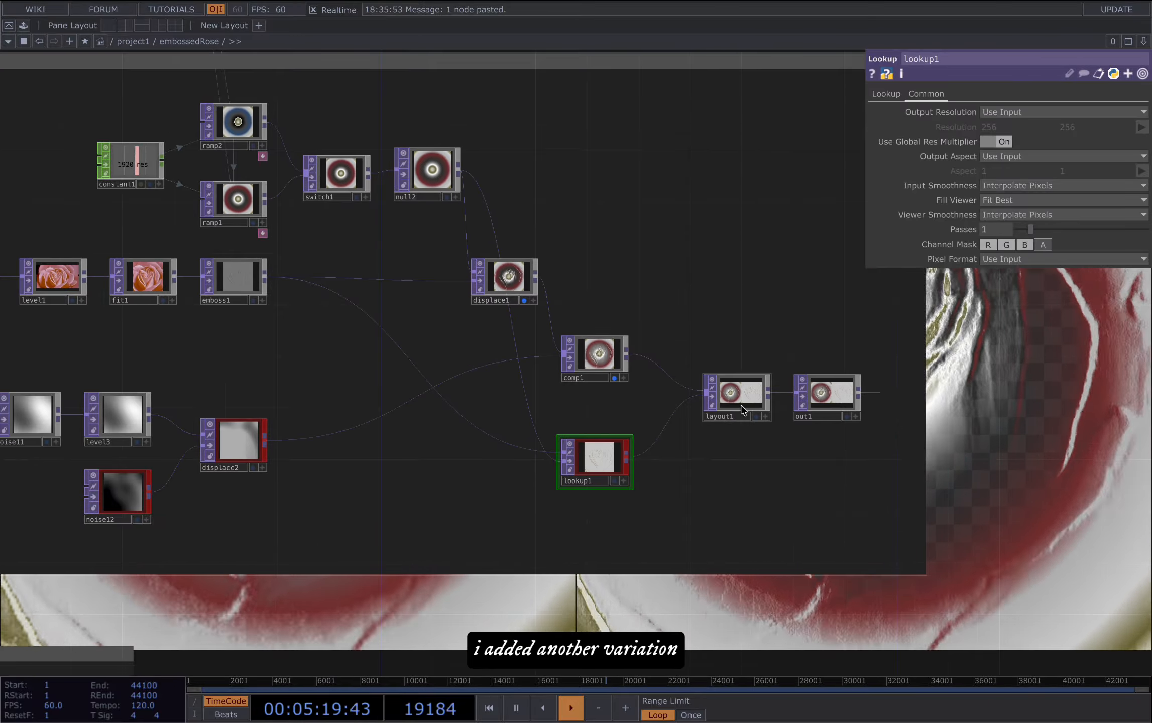
{"action": "left_click_drag", "start_coordinate": [940, 494], "coordinate": [780, 500]}
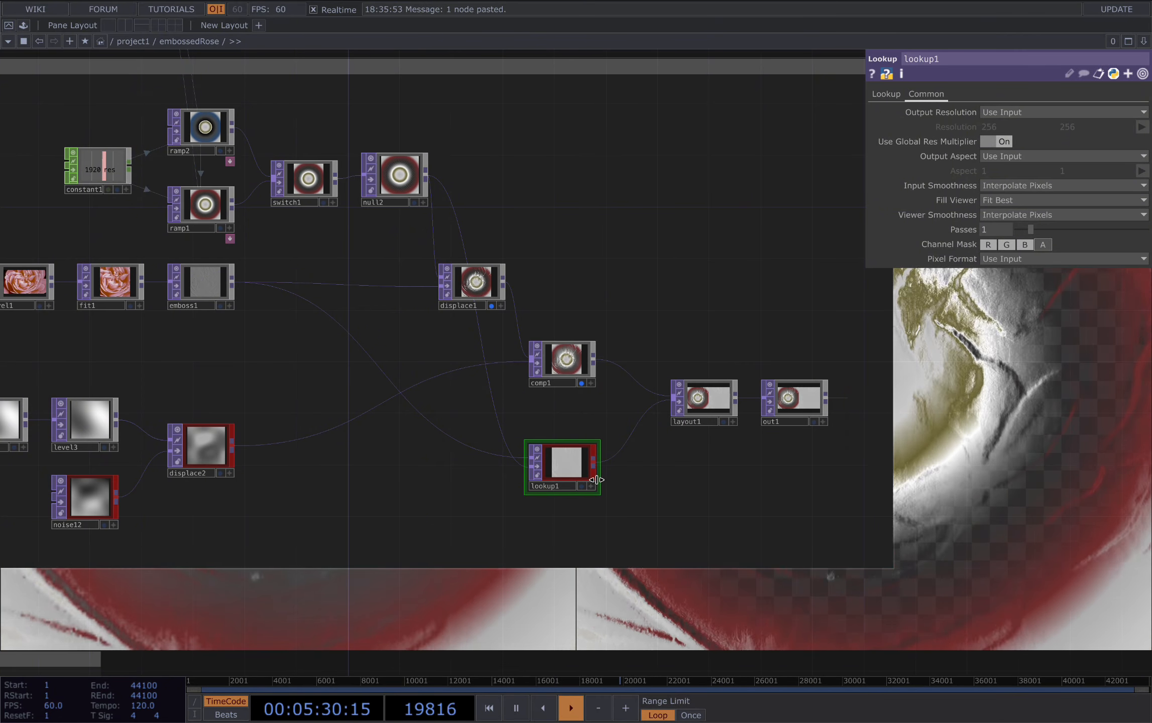
{"action": "scroll", "coordinate": [589, 477], "scroll_direction": "up", "scroll_amount": 5}
{"action": "scroll", "coordinate": [542, 506], "scroll_direction": "up", "scroll_amount": 2}
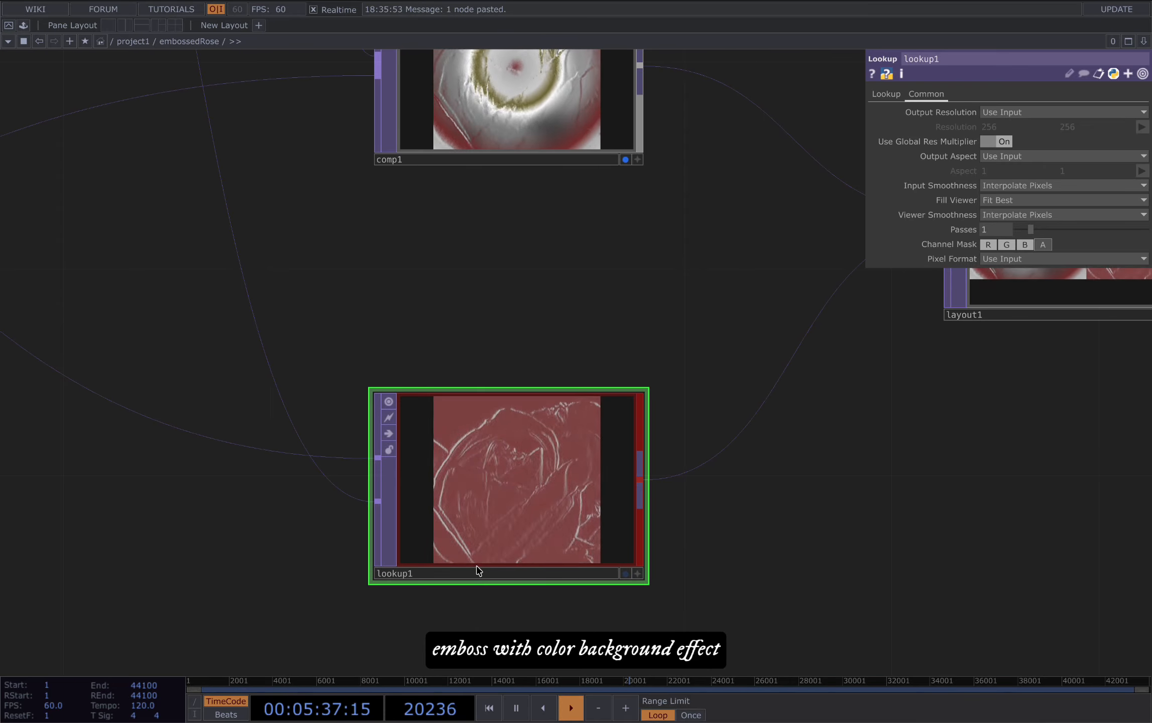
Step: Inspect layout1's custom output resolution and its two input operators, comp1 and lookup1
{"action": "scroll", "coordinate": [475, 563], "scroll_direction": "down", "scroll_amount": 1}
{"action": "scroll", "coordinate": [475, 563], "scroll_direction": "down", "scroll_amount": 1}
{"action": "scroll", "coordinate": [671, 406], "scroll_direction": "right", "scroll_amount": 5}
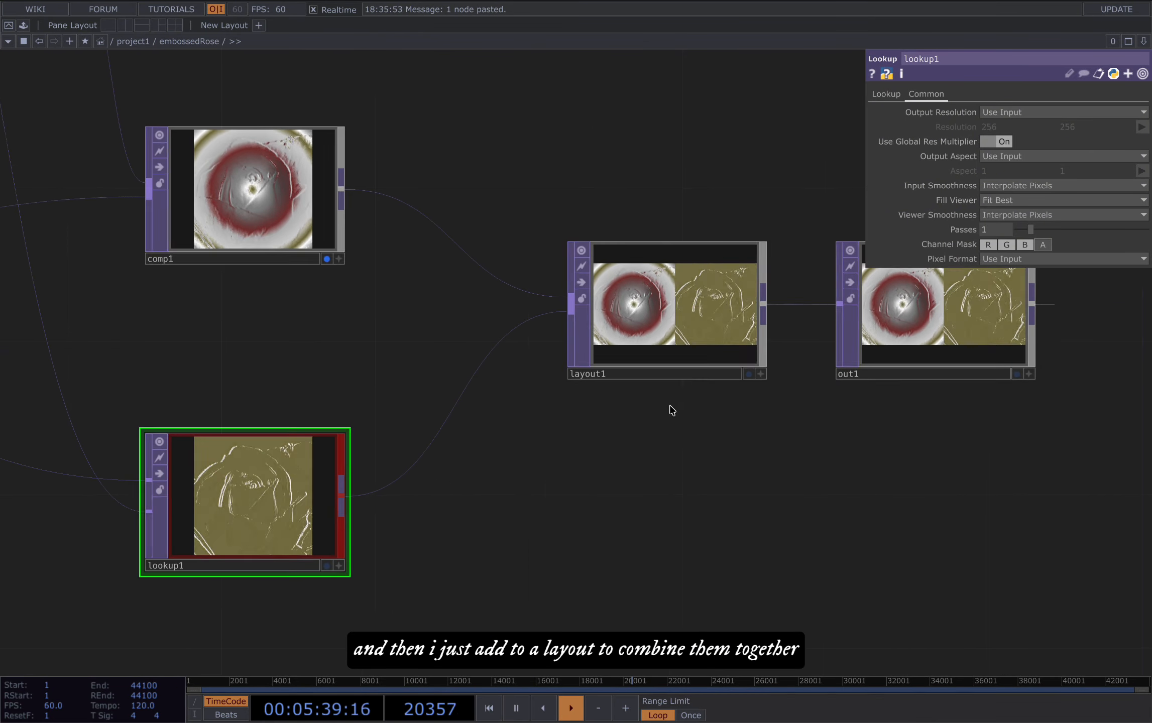
{"action": "left_click", "coordinate": [672, 304]}
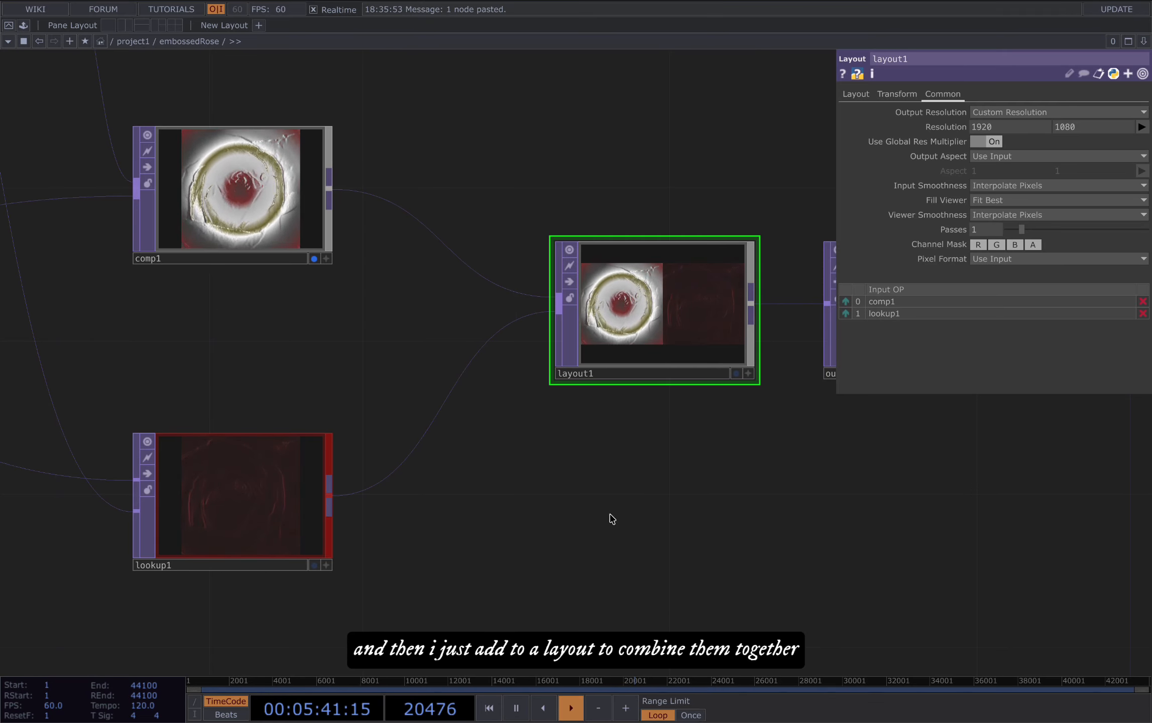
Step: Switch off the background display of comp1 and displace1
{"action": "scroll", "coordinate": [609, 516], "scroll_direction": "right", "scroll_amount": 3}
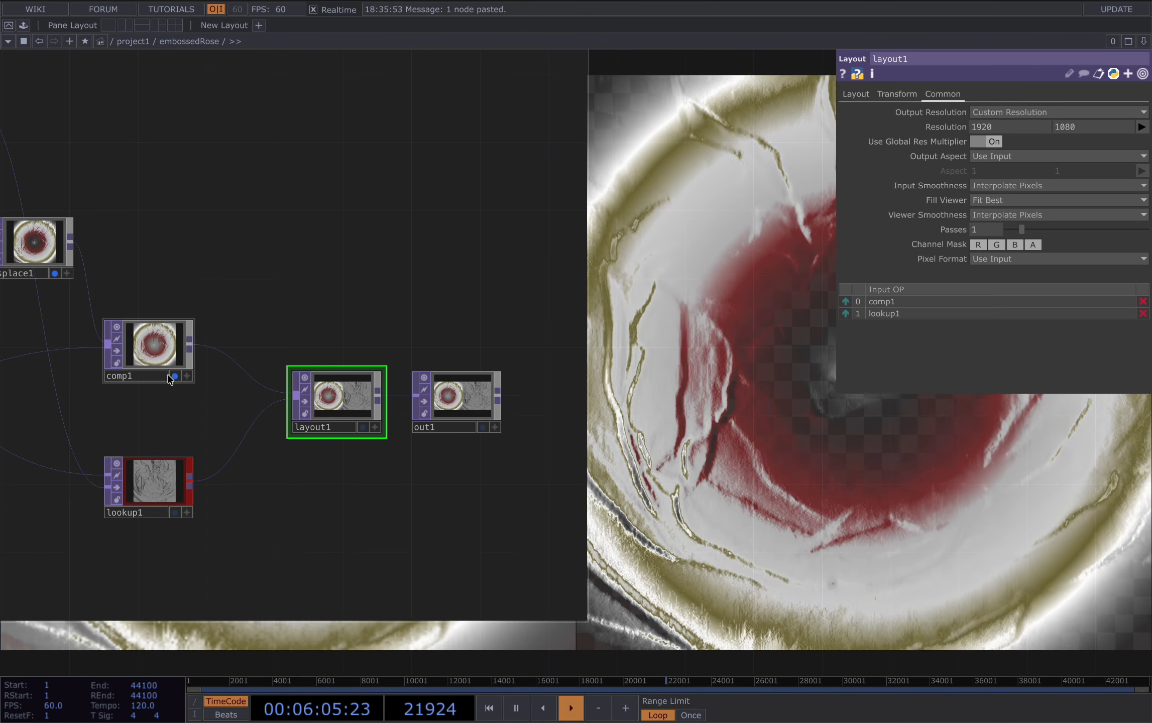
{"action": "left_click", "coordinate": [54, 274]}
{"action": "scroll", "coordinate": [830, 514], "scroll_direction": "down", "scroll_amount": 8}
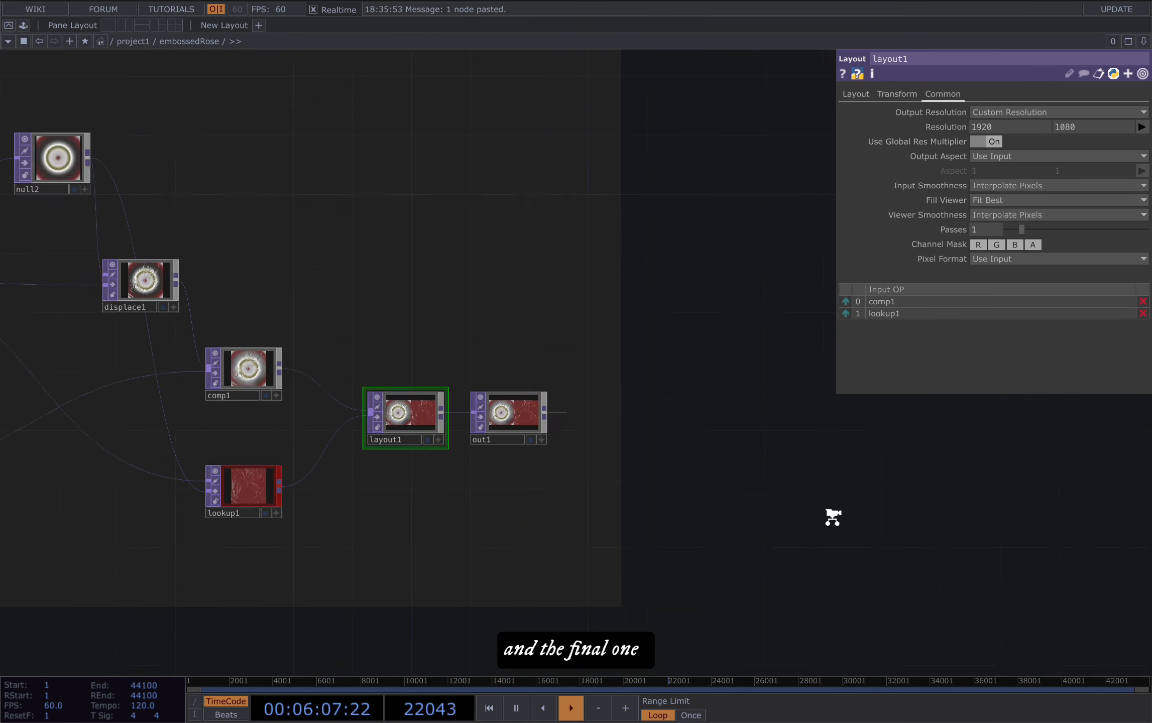
Step: Check the settings of ramp4 and displace4 in the bouns group and display both outputs in the network background
{"action": "left_click_drag", "start_coordinate": [869, 477], "coordinate": [927, 337]}
{"action": "scroll", "coordinate": [332, 534], "scroll_direction": "up", "scroll_amount": 6}
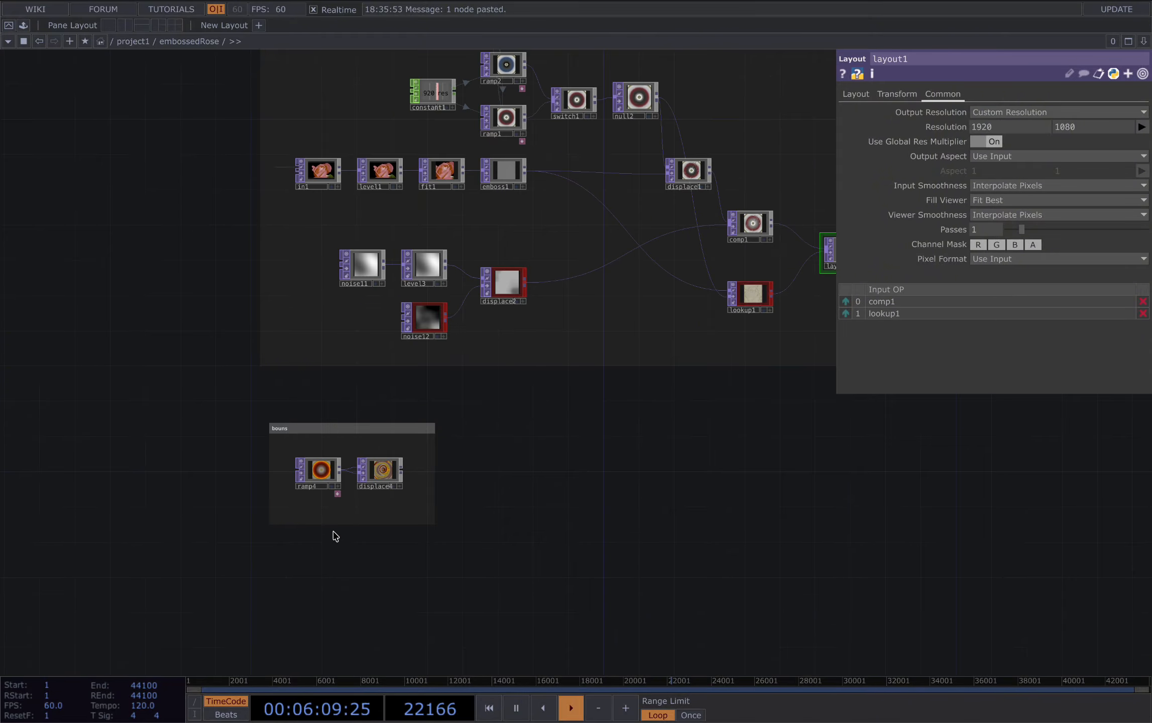
{"action": "left_click", "coordinate": [312, 440]}
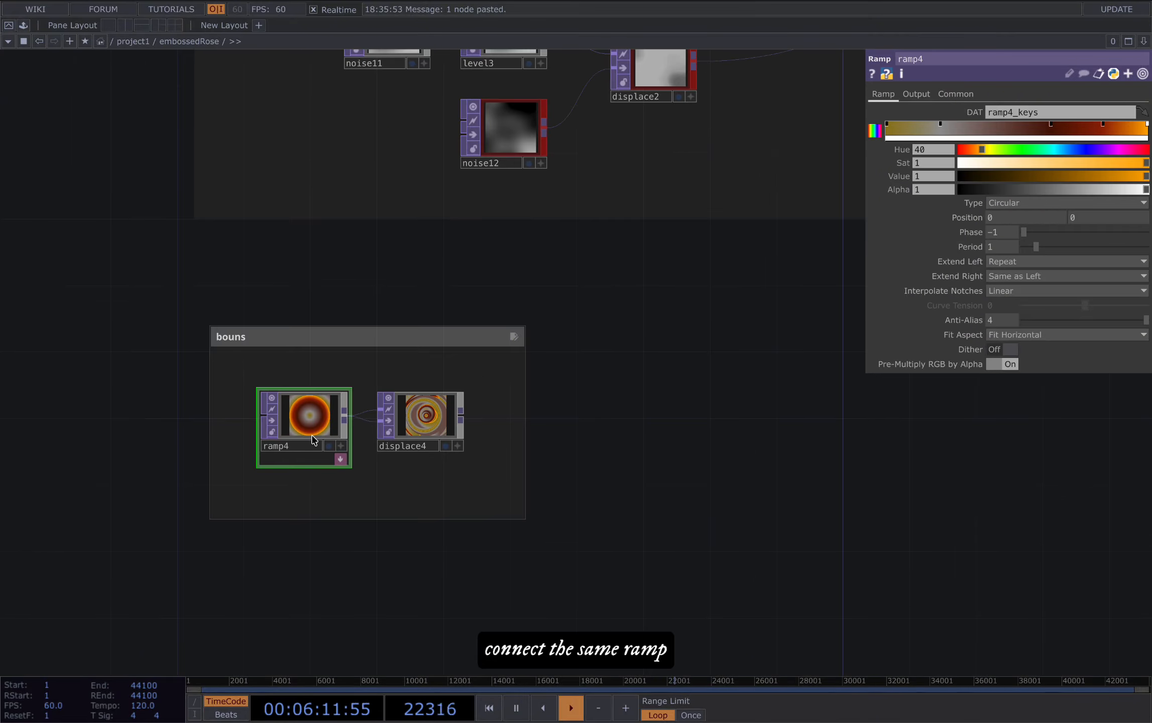
{"action": "left_click", "coordinate": [446, 452]}
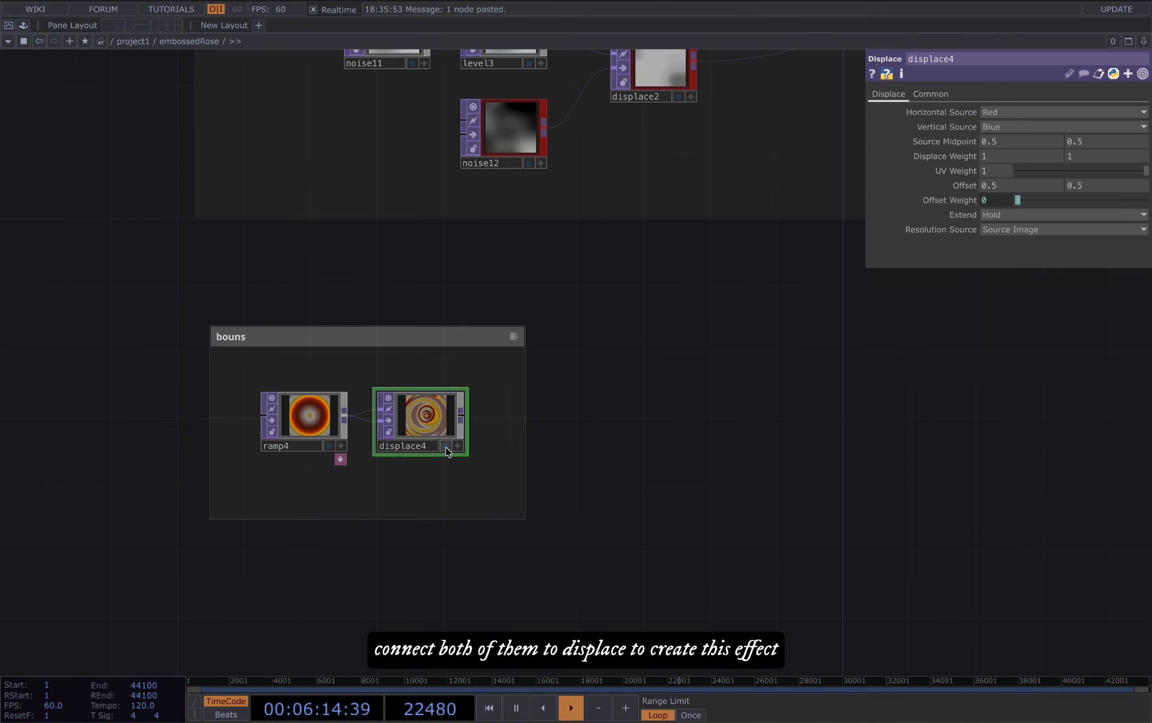
{"action": "left_click", "coordinate": [444, 446]}
{"action": "left_click", "coordinate": [329, 446]}
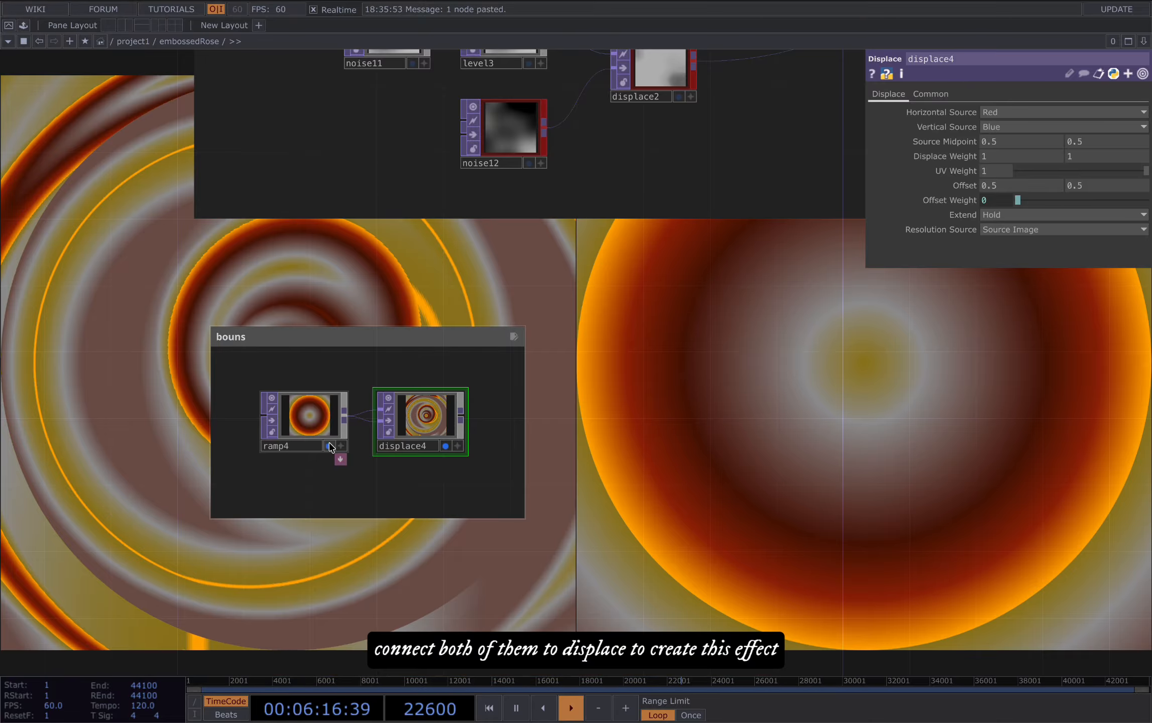
{"action": "scroll", "coordinate": [296, 465], "scroll_direction": "down", "scroll_amount": 6}
{"action": "left_click_drag", "start_coordinate": [508, 521], "coordinate": [472, 569]}
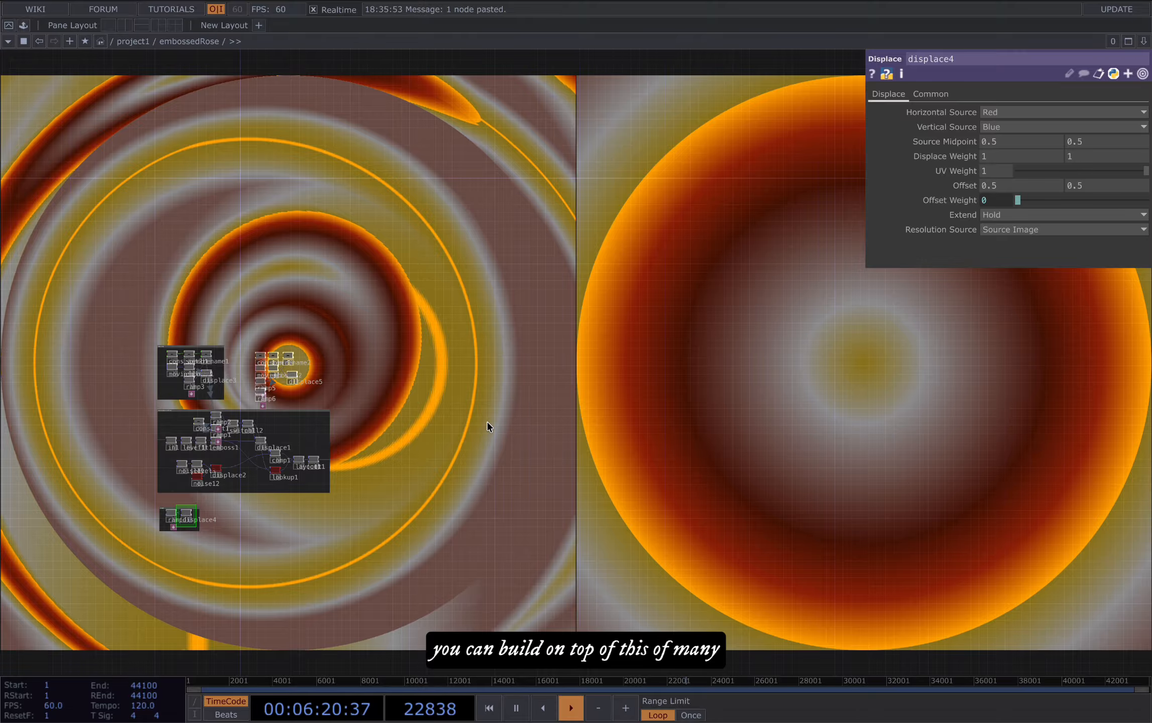
{"action": "left_click_drag", "start_coordinate": [487, 423], "coordinate": [565, 421]}
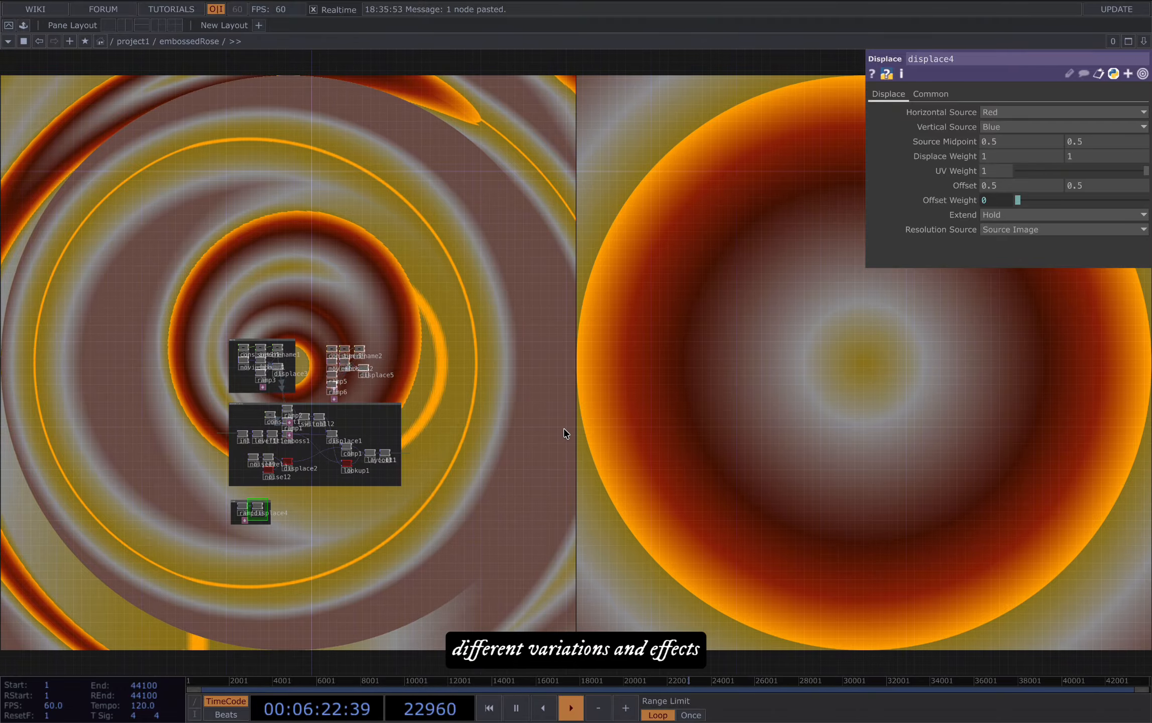
{"action": "left_click_drag", "start_coordinate": [516, 467], "coordinate": [556, 378]}
{"action": "left_click_drag", "start_coordinate": [466, 466], "coordinate": [362, 556]}
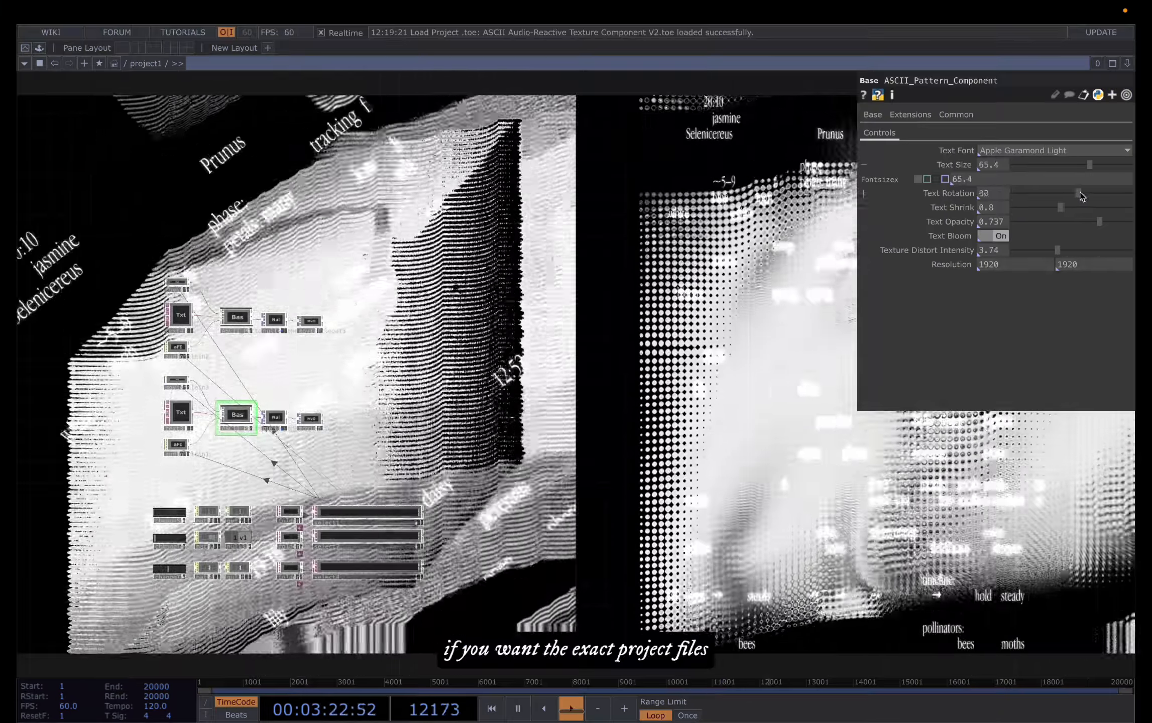
Step: Set the text rotation of ASCII_Pattern_Component to 203 and its text size to 37.4
{"action": "left_click_drag", "start_coordinate": [1082, 196], "coordinate": [1059, 170]}
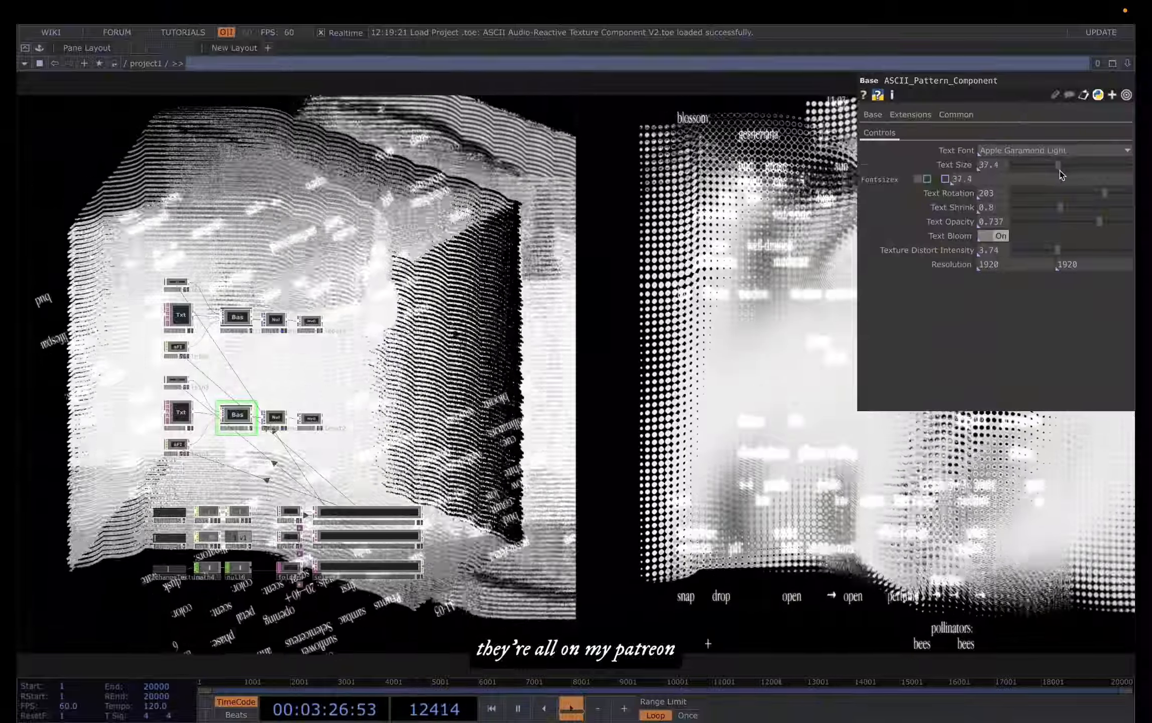